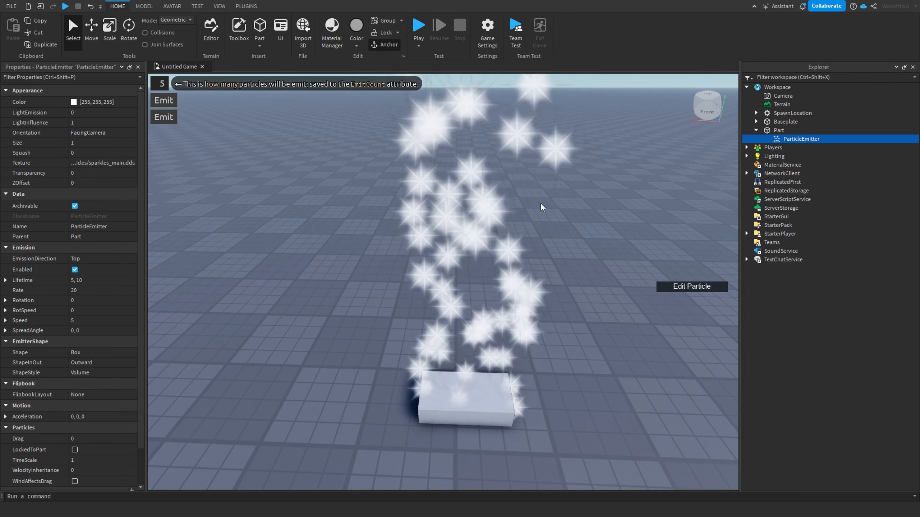
# Step: Set the particle emitter's Color to pure green [0, 255, 0]
pyautogui.scroll(-5, 537, 208)
pyautogui.moveTo(536, 208); pyautogui.dragTo(511, 209, button='right')
pyautogui.scroll(5, 538, 210)
pyautogui.scroll(-4, 537, 211)
pyautogui.scroll(3, 511, 209)
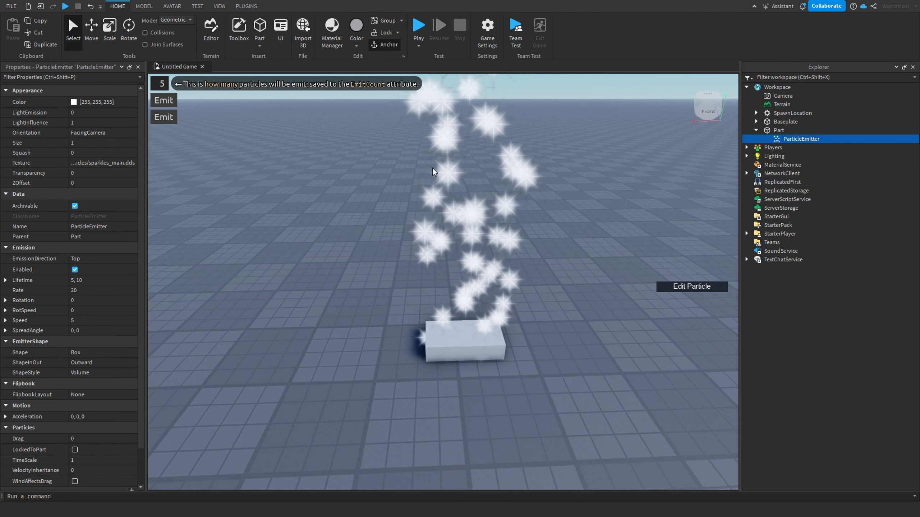
pyautogui.click(73, 102)
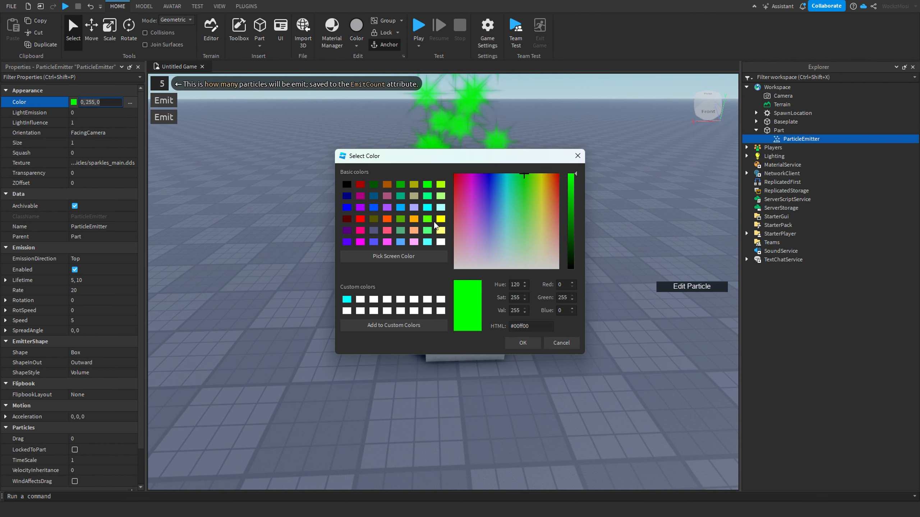
pyautogui.click(530, 342)
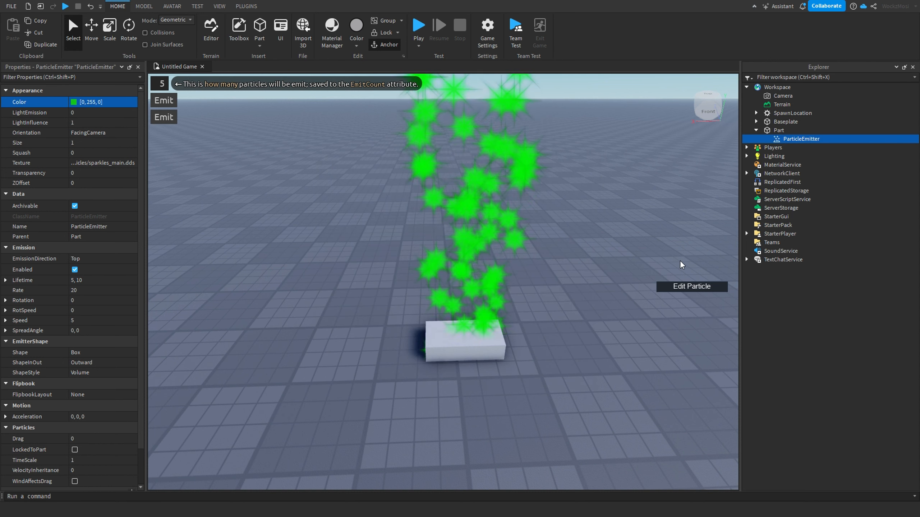
# Step: Try a LightEmission value of -5 on the particle emitter
pyautogui.click(99, 112)
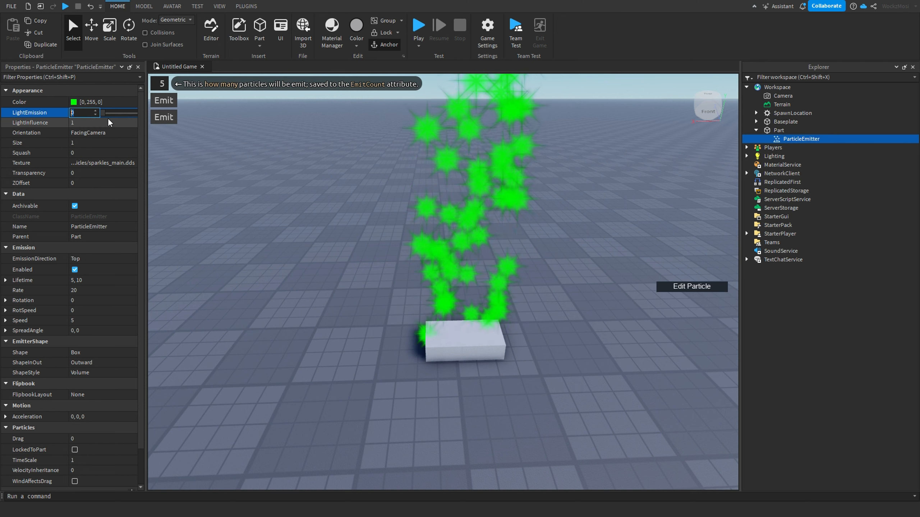
pyautogui.moveTo(106, 114); pyautogui.dragTo(75, 114)
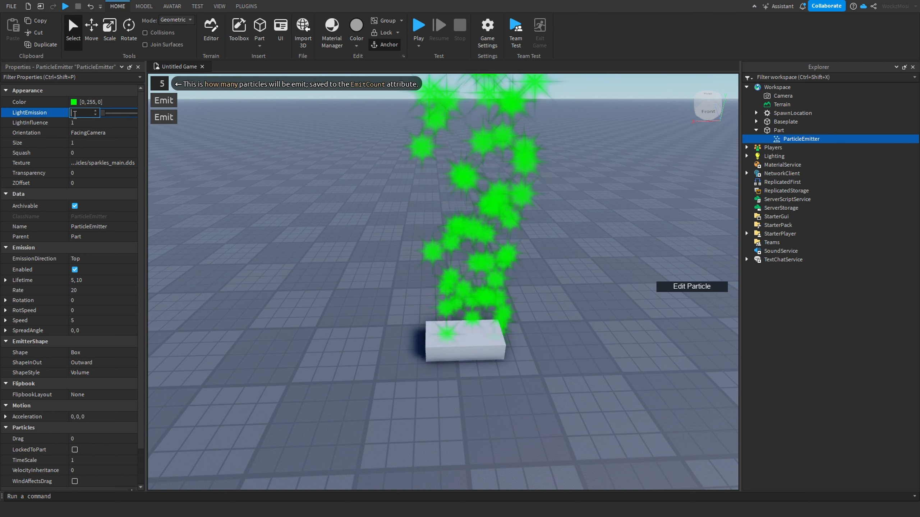
pyautogui.press('BackSpace')
pyautogui.write('-5')
pyautogui.press('Return')
# Step: Set the emitter's LightEmission to 1
pyautogui.click(108, 114)
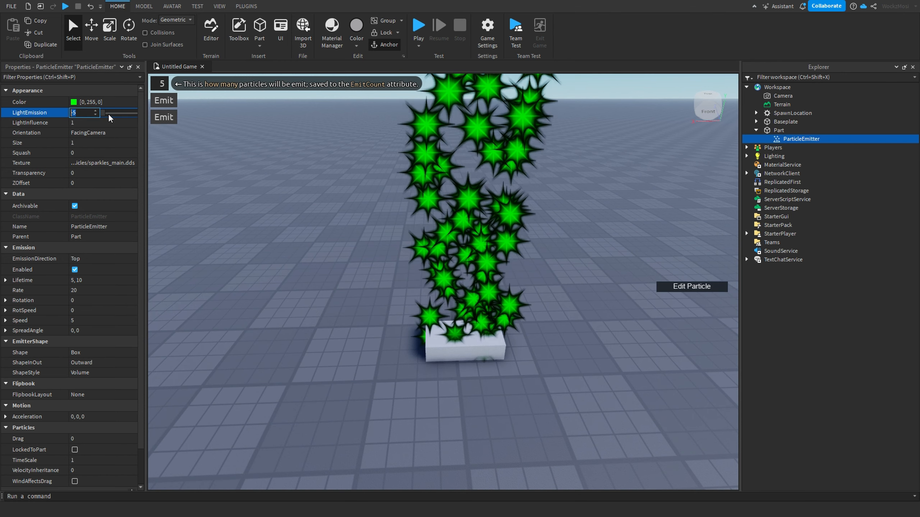
pyautogui.moveTo(105, 113); pyautogui.dragTo(172, 113)
pyautogui.moveTo(500, 233); pyautogui.dragTo(500, 233, button='right')
pyautogui.scroll(-5, 500, 234)
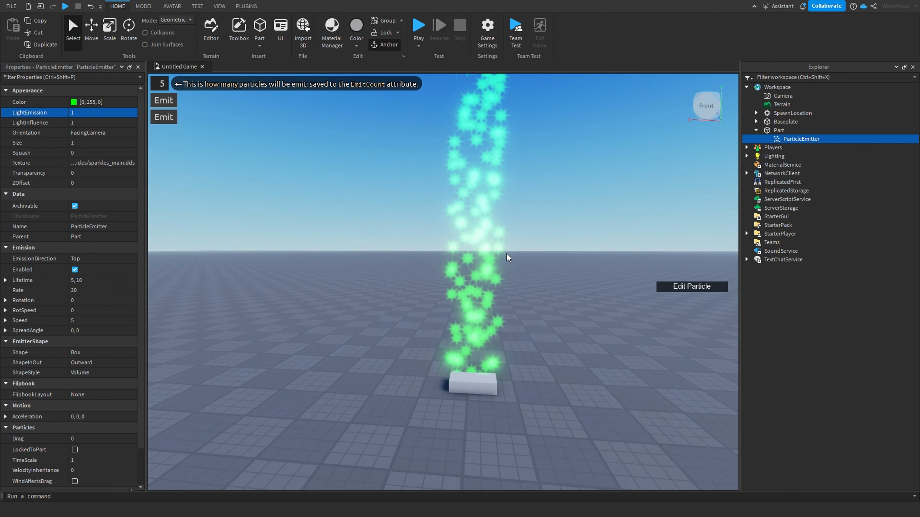
pyautogui.scroll(5, 536, 293)
pyautogui.moveTo(536, 293); pyautogui.dragTo(536, 293, button='right')
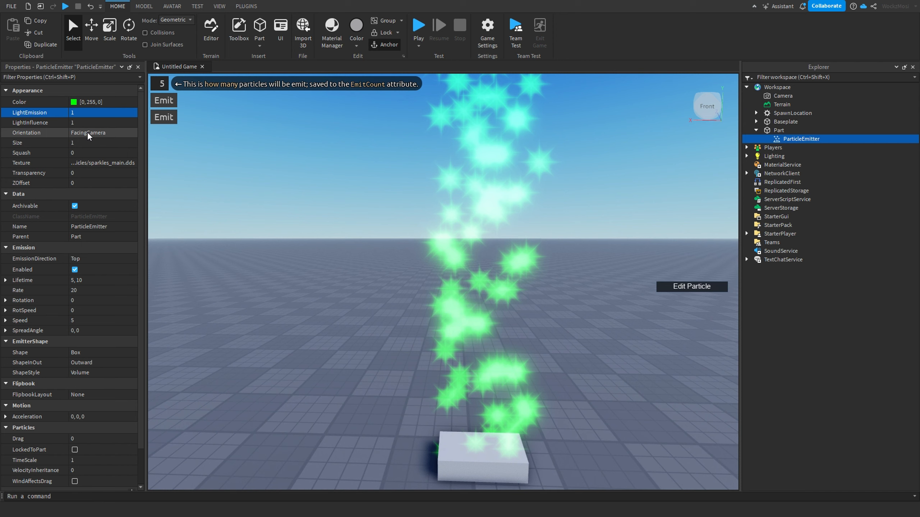
# Step: Try a LightInfluence of 0, then restore LightInfluence to 1
pyautogui.click(128, 121)
pyautogui.moveTo(134, 123); pyautogui.dragTo(155, 110)
pyautogui.click(103, 101)
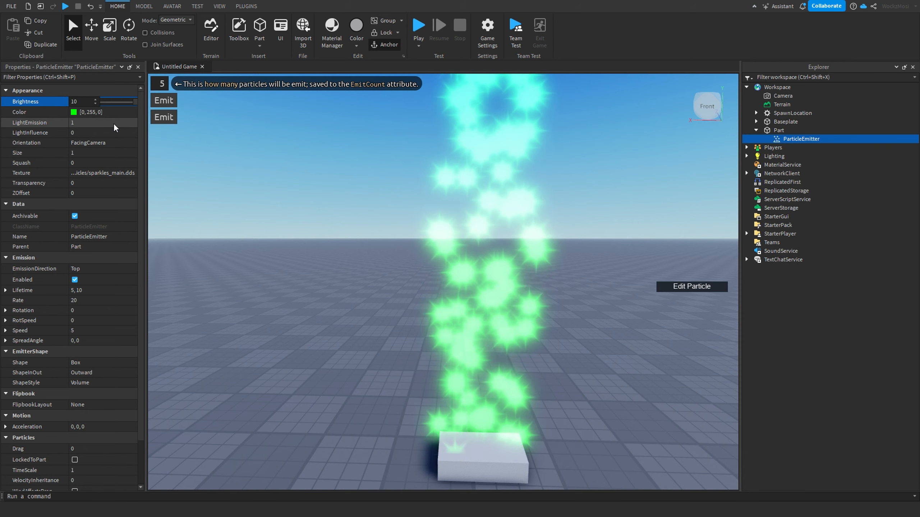
pyautogui.click(109, 133)
pyautogui.moveTo(105, 133); pyautogui.dragTo(116, 131)
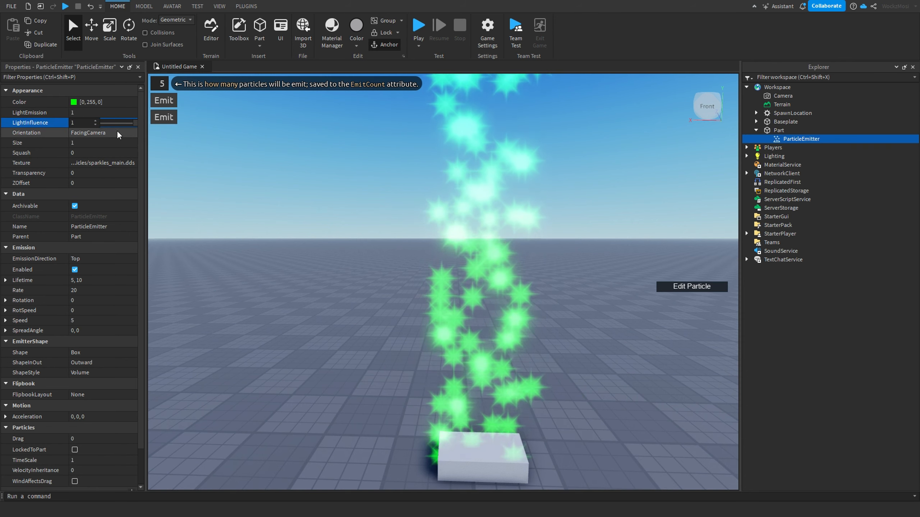
pyautogui.moveTo(408, 249); pyautogui.dragTo(408, 250, button='right')
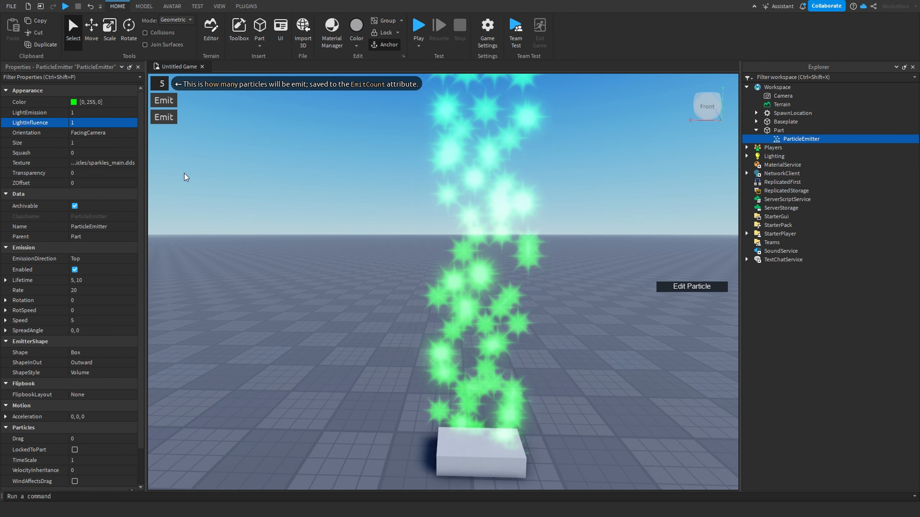
# Step: Change the emitter's Orientation to FacingCameraWorldUp
pyautogui.click(109, 133)
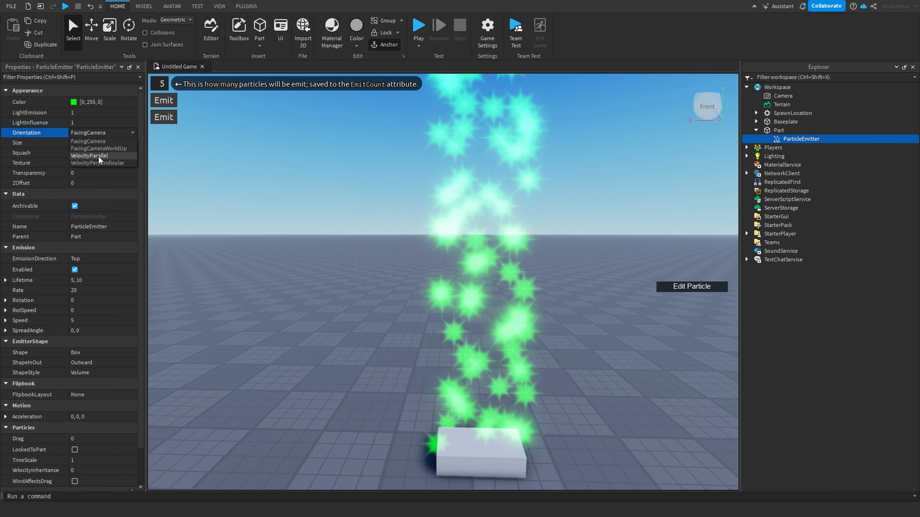
pyautogui.click(98, 138)
pyautogui.moveTo(492, 256); pyautogui.dragTo(492, 255, button='right')
pyautogui.press('s')
pyautogui.press('w')
pyautogui.press('d')
pyautogui.press('a')
pyautogui.click(116, 133)
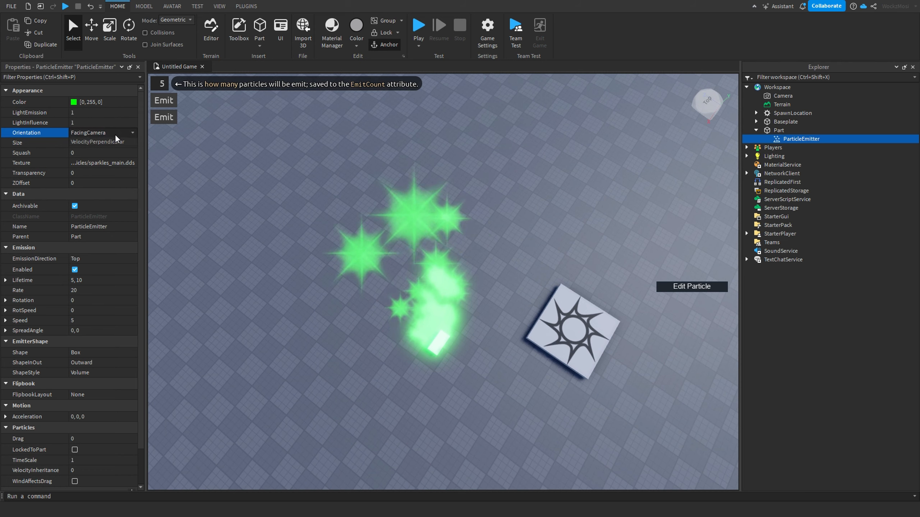
pyautogui.click(100, 147)
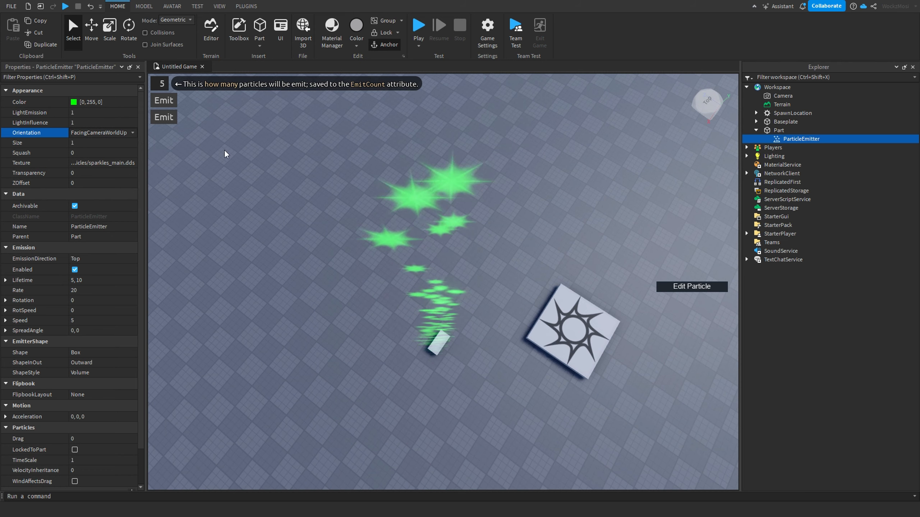
# Step: Change the emitter's Orientation to VelocityParallel
pyautogui.moveTo(458, 278); pyautogui.dragTo(458, 277, button='right')
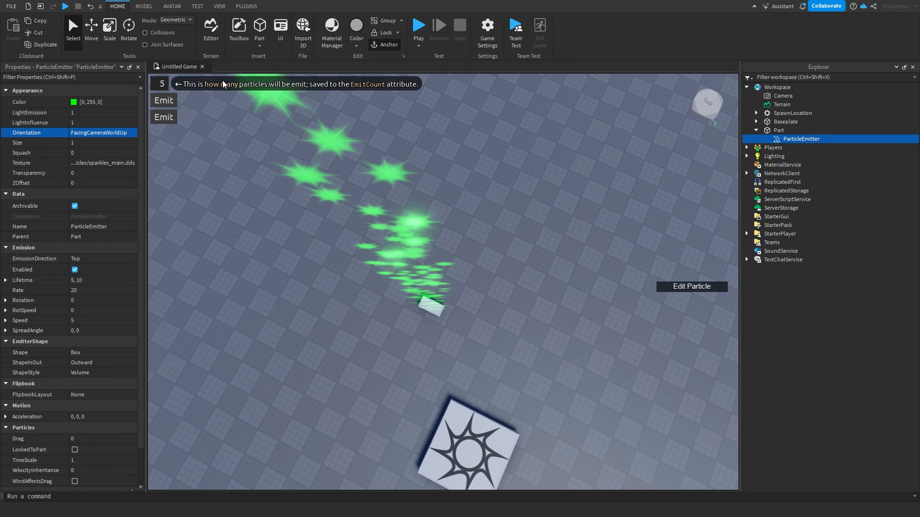
pyautogui.scroll(-2, 400, 226)
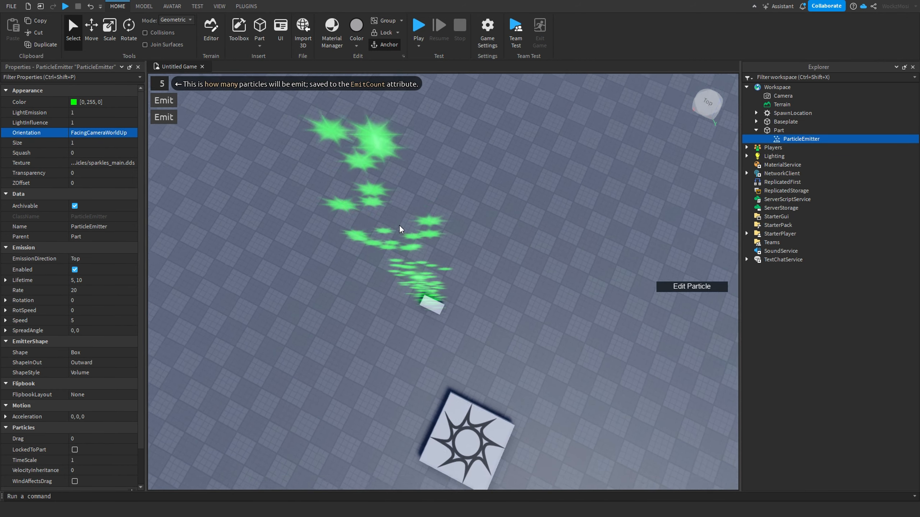
pyautogui.moveTo(399, 225); pyautogui.dragTo(452, 261, button='right')
pyautogui.click(124, 137)
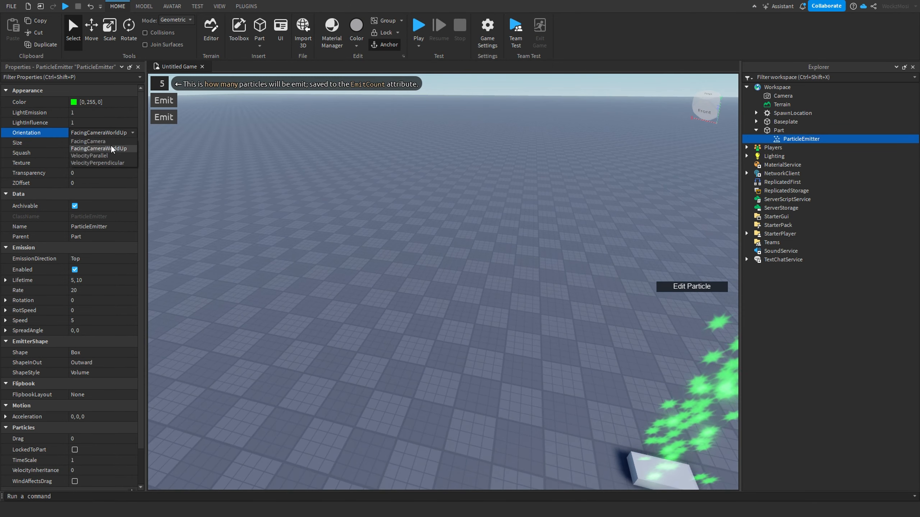
pyautogui.click(98, 154)
pyautogui.moveTo(394, 242); pyautogui.dragTo(434, 268, button='right')
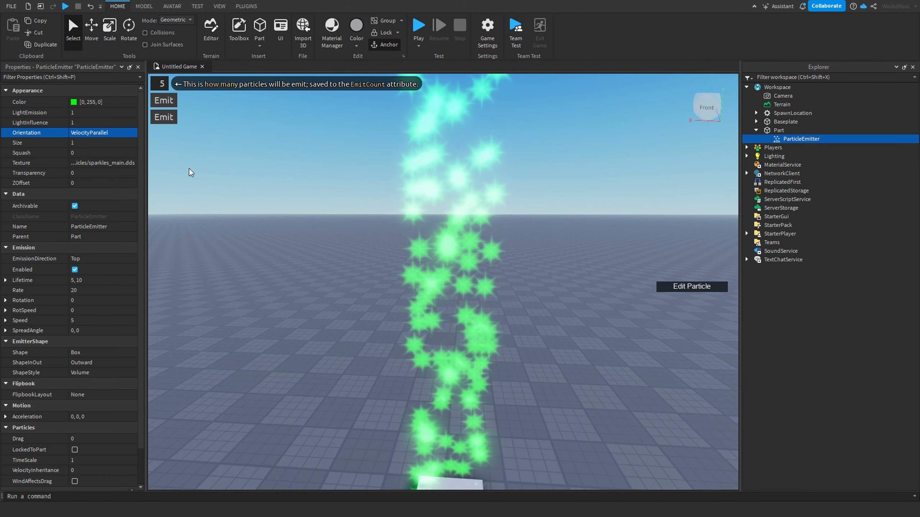
# Step: Change the emitter's Orientation to VelocityPerpendicular
pyautogui.click(120, 132)
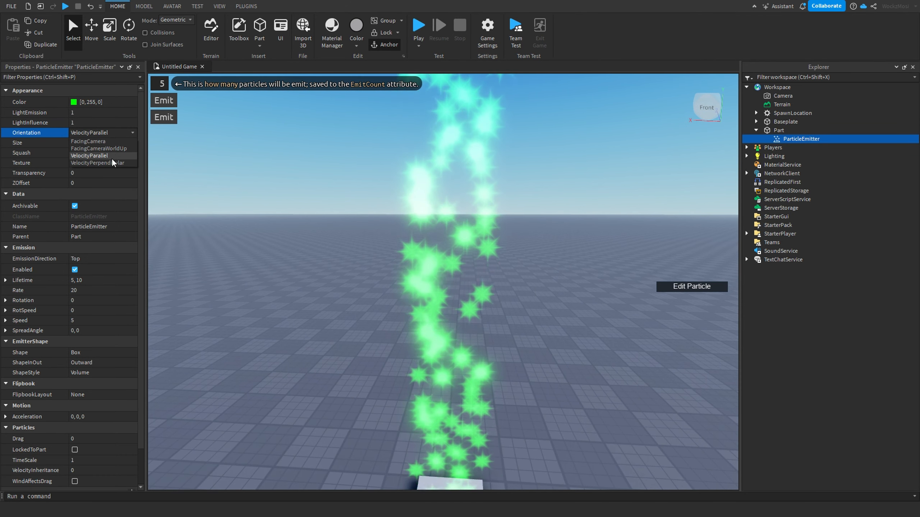
pyautogui.click(104, 162)
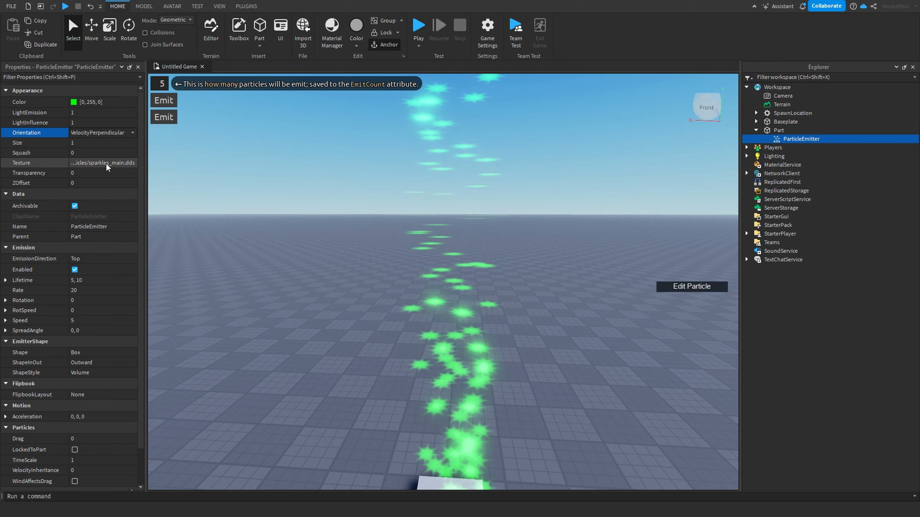
pyautogui.moveTo(508, 289); pyautogui.dragTo(507, 288, button='right')
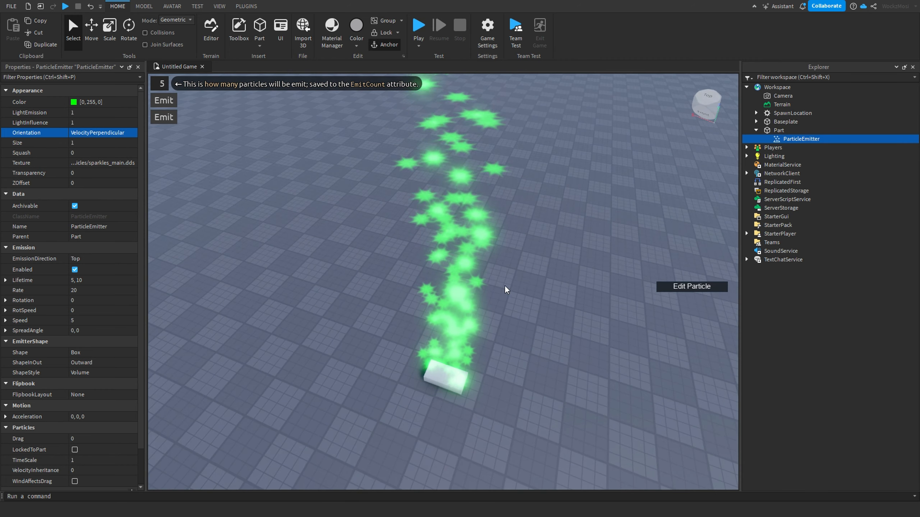
pyautogui.scroll(3, 490, 276)
pyautogui.scroll(-2, 489, 274)
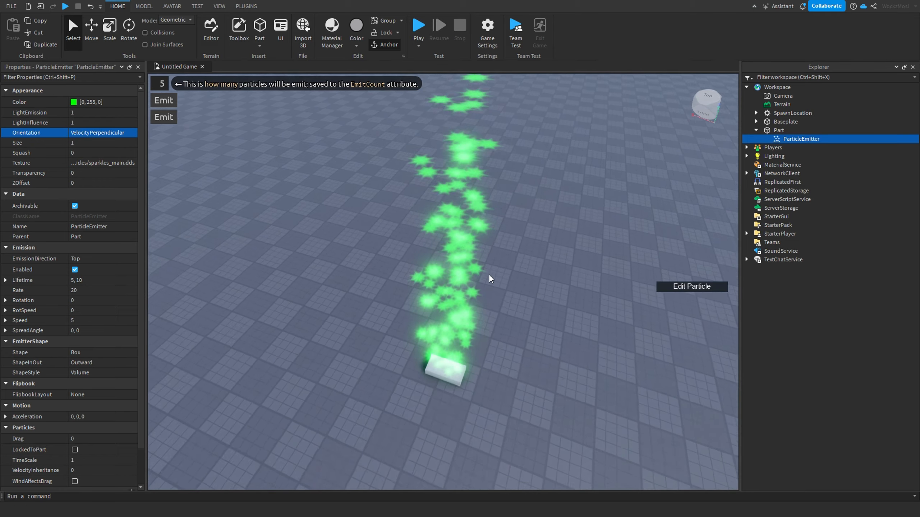
pyautogui.scroll(1, 488, 273)
pyautogui.moveTo(503, 266); pyautogui.dragTo(503, 265, button='right')
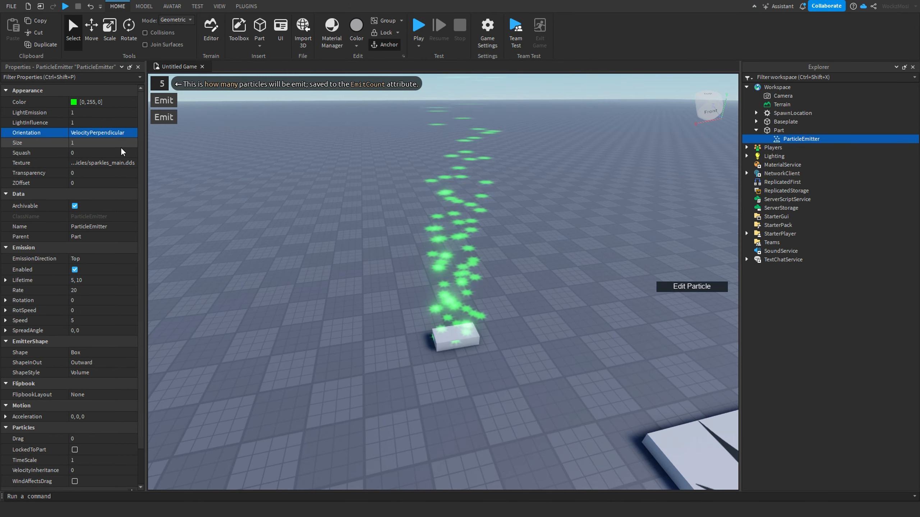
# Step: Try particle Size values of 100 and then 3
pyautogui.click(112, 144)
pyautogui.write('100')
pyautogui.press('Return')
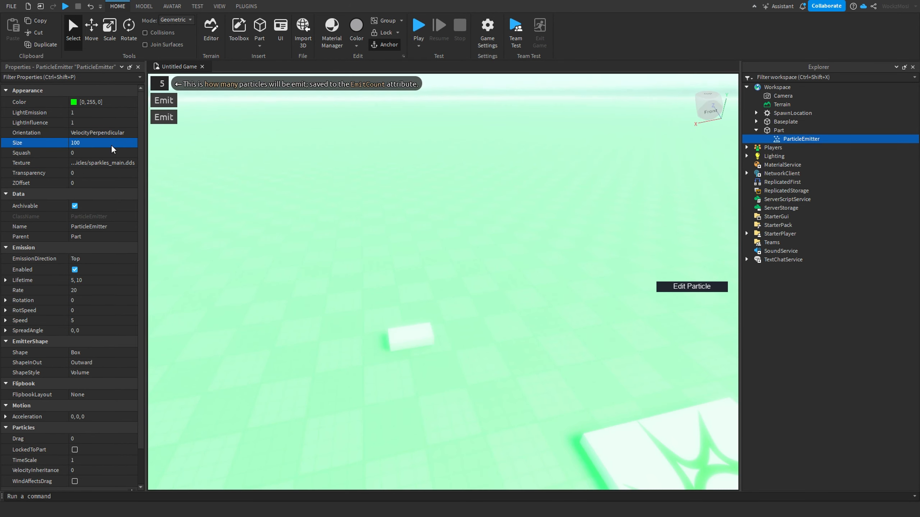
pyautogui.write('3')
pyautogui.press('Return')
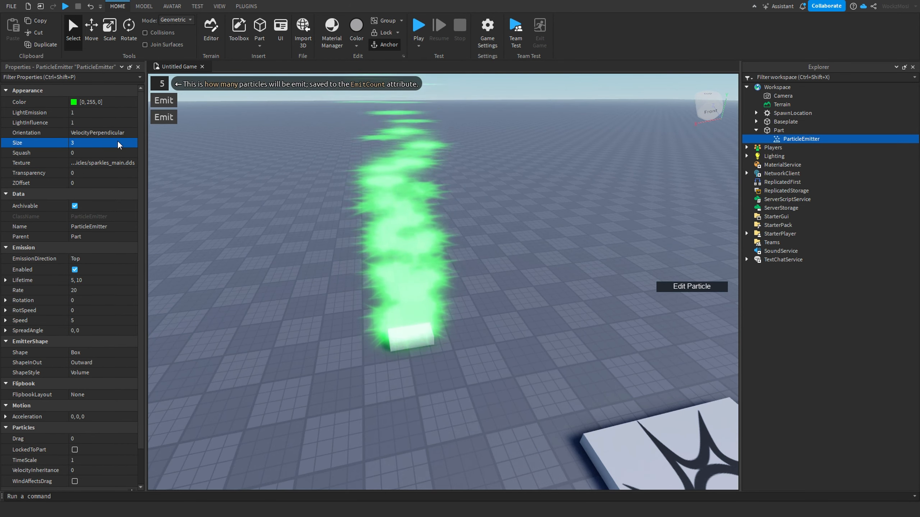
# Step: Set the particle Size back to 1
pyautogui.click(111, 141)
pyautogui.write('1')
pyautogui.press('Return')
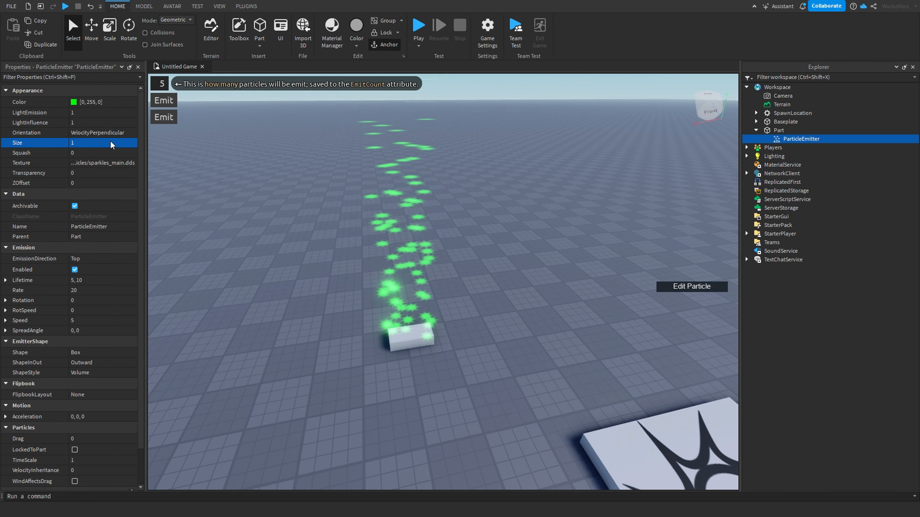
pyautogui.moveTo(428, 237); pyautogui.dragTo(428, 236, button='right')
pyautogui.scroll(2, 428, 236)
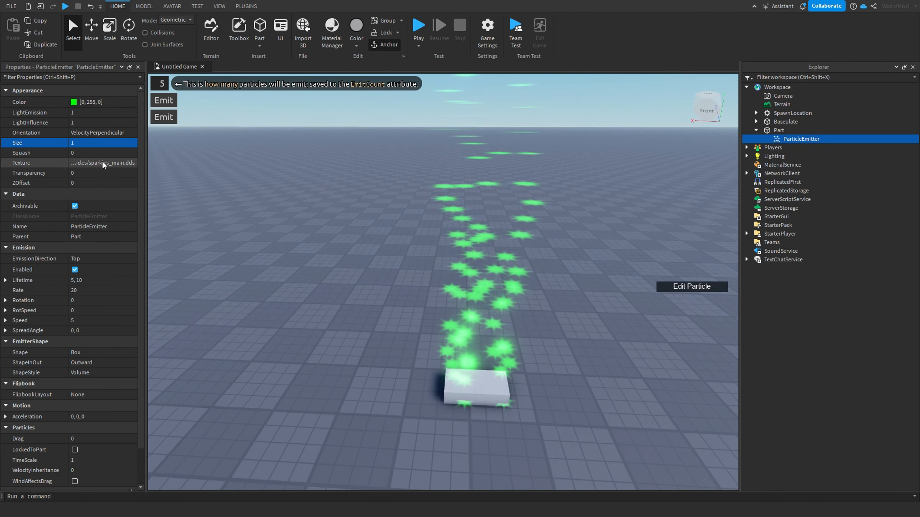
# Step: Try Squash values of 4 and 10 on the particles
pyautogui.click(79, 152)
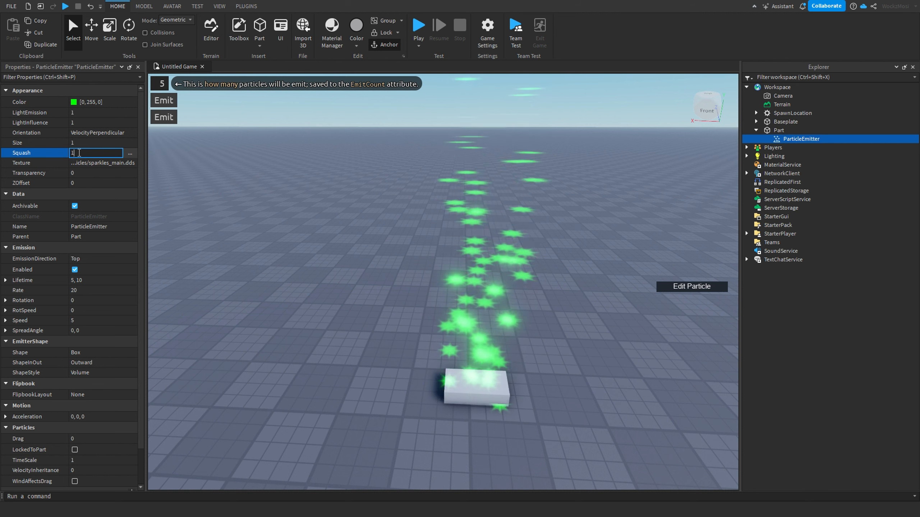
pyautogui.write('1')
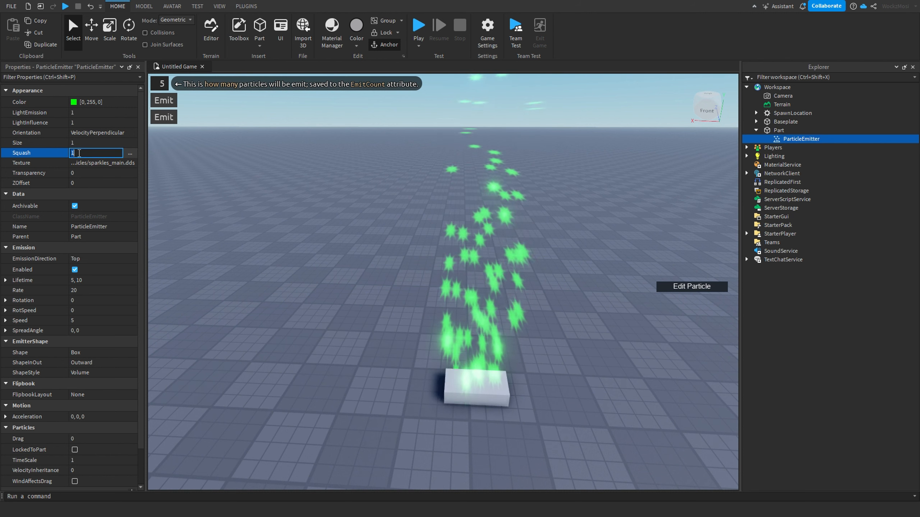
pyautogui.press('BackSpace')
pyautogui.write('4')
pyautogui.click(77, 153)
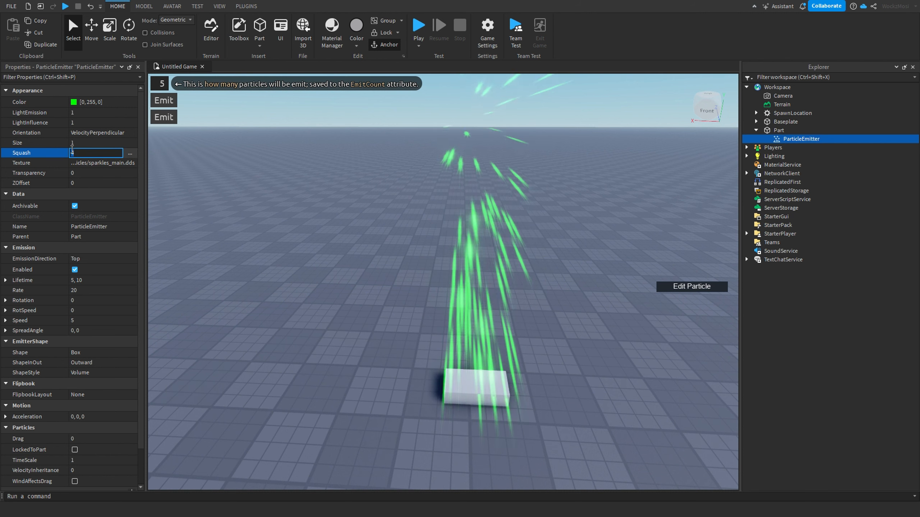
pyautogui.press('d')
pyautogui.moveTo(406, 257); pyautogui.dragTo(406, 258, button='right')
pyautogui.press('a')
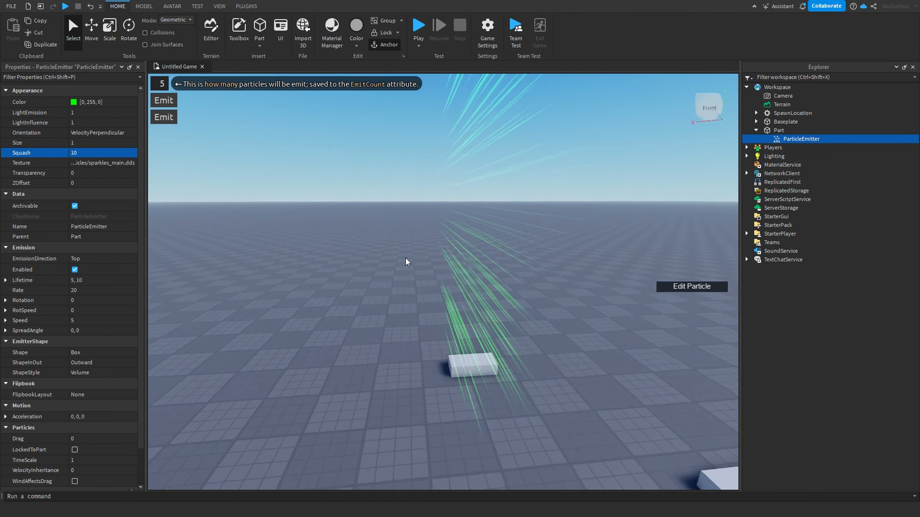
# Step: Try a Squash of -10 on the particles
pyautogui.click(93, 154)
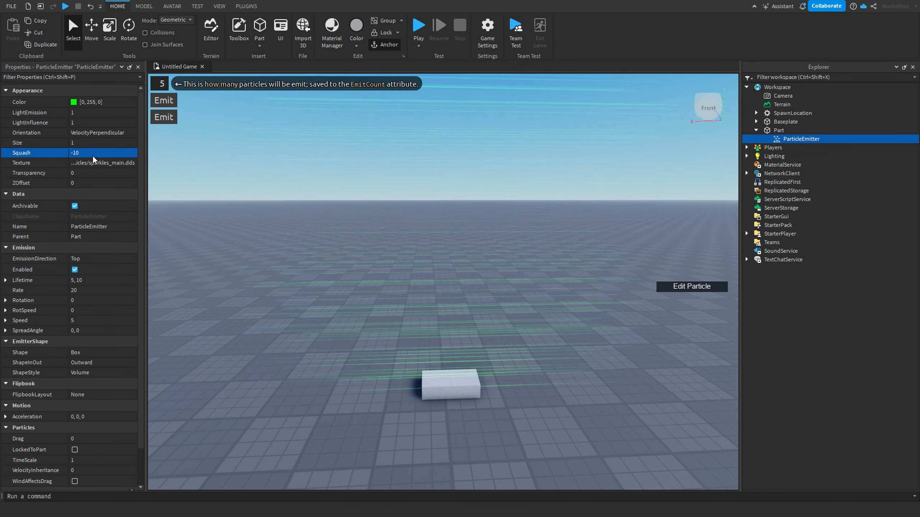
pyautogui.moveTo(438, 259); pyautogui.dragTo(408, 263, button='right')
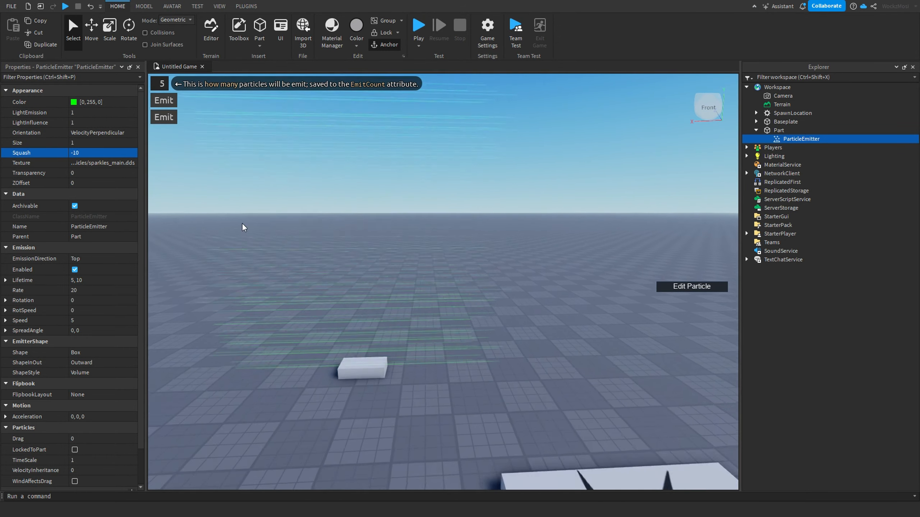
pyautogui.scroll(3, 243, 227)
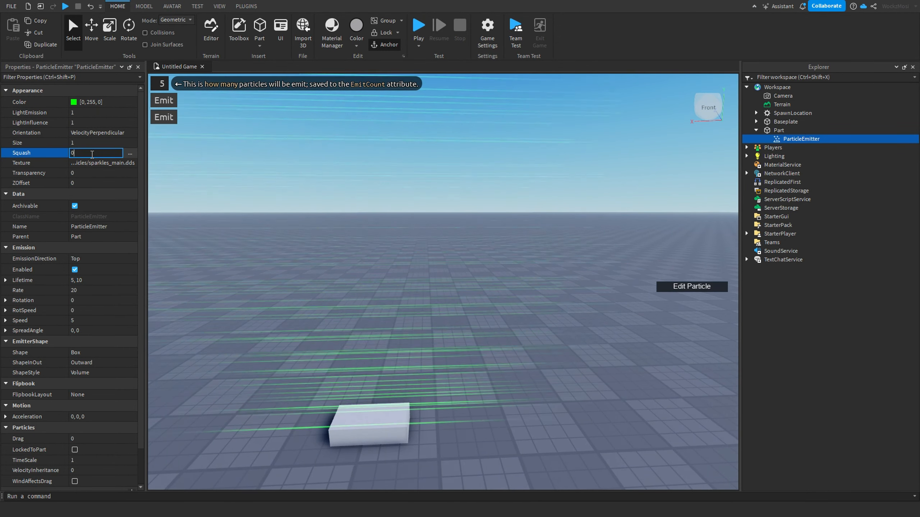
# Step: Set the particle Texture to the cartoon_smoke2 image
pyautogui.click(87, 164)
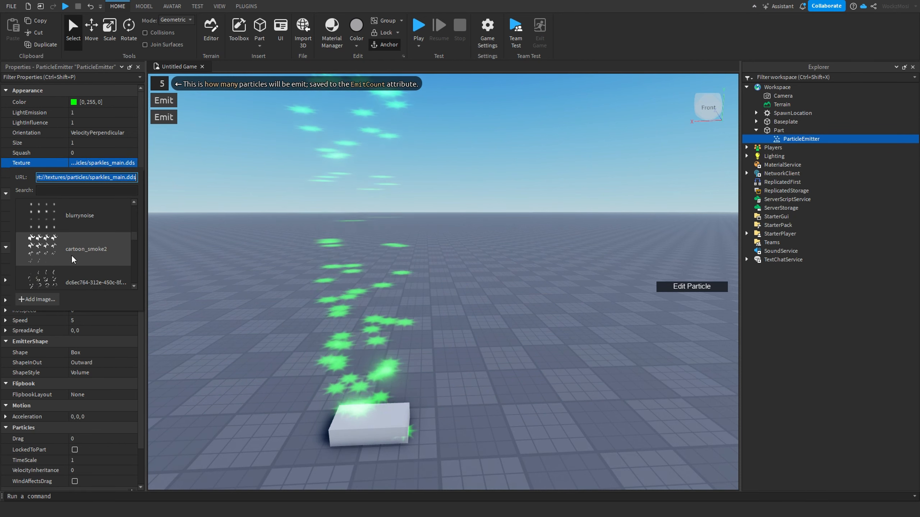
pyautogui.scroll(5, 71, 255)
pyautogui.click(43, 249)
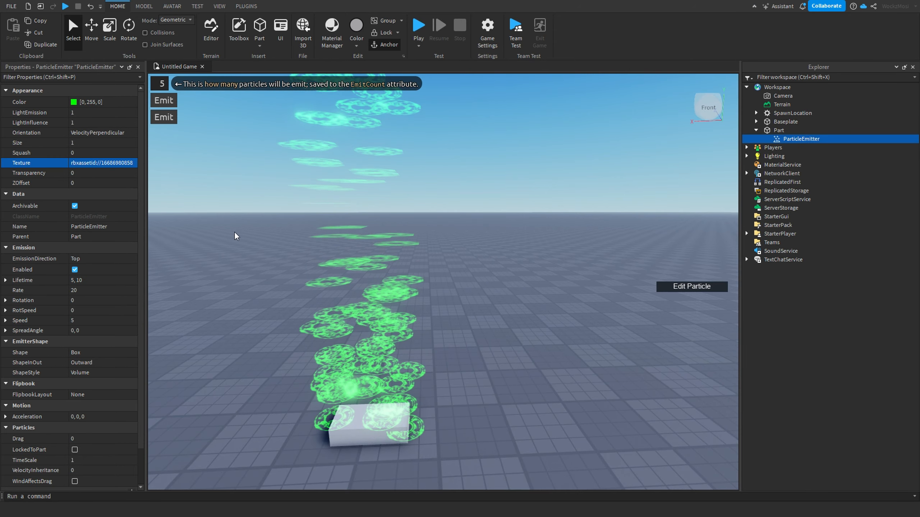
# Step: Open the particle Transparency sequence editor and close it again
pyautogui.scroll(5, 364, 260)
pyautogui.moveTo(364, 260); pyautogui.dragTo(363, 260, button='right')
pyautogui.scroll(-5, 364, 260)
pyautogui.scroll(3, 363, 260)
pyautogui.scroll(-1, 312, 264)
pyautogui.click(94, 173)
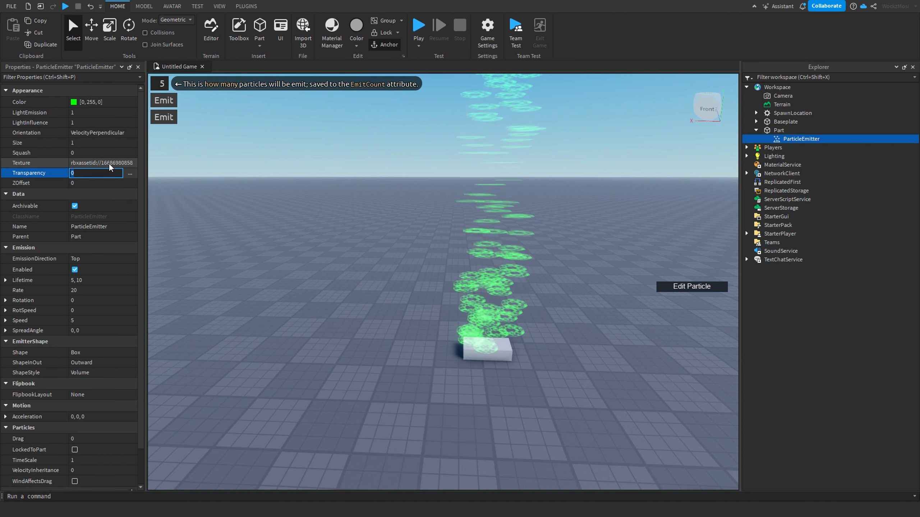
pyautogui.click(129, 174)
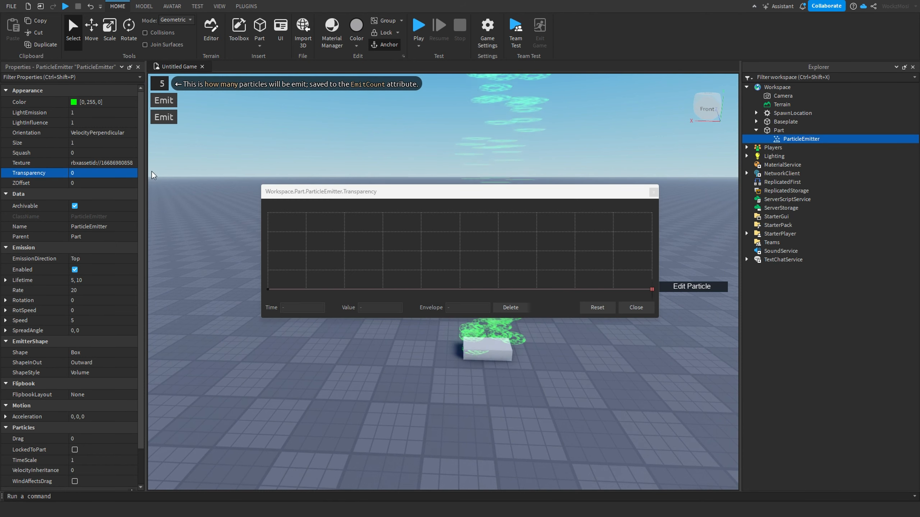
pyautogui.click(653, 192)
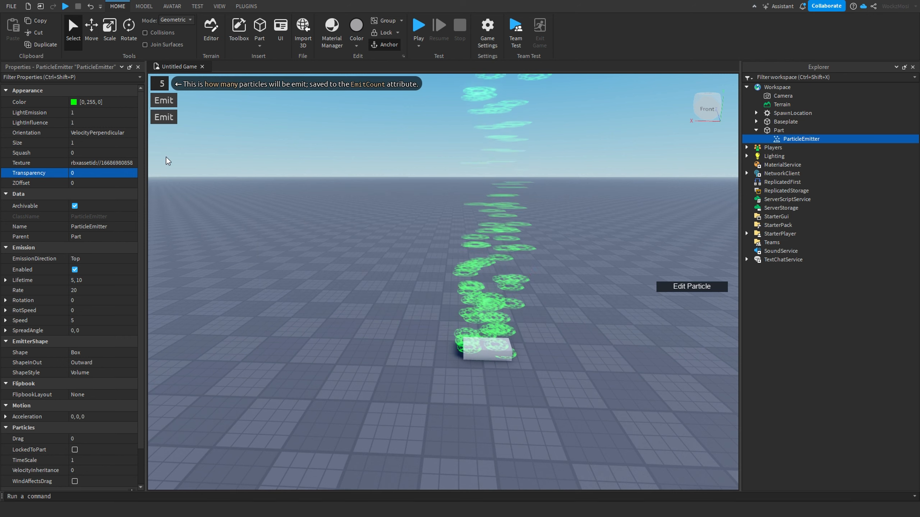
# Step: Try Transparency values of 1 and 0.5, then set the Transparency back to 0
pyautogui.click(95, 176)
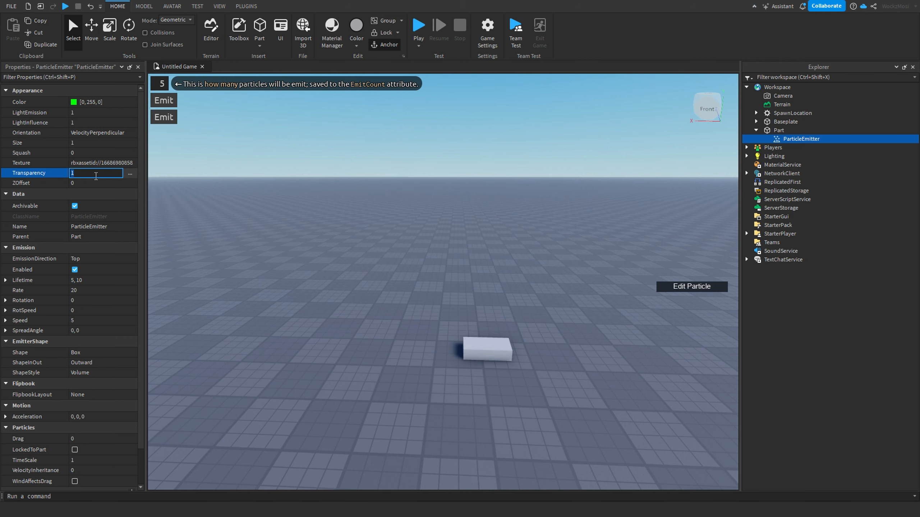
pyautogui.press('w')
pyautogui.moveTo(403, 321); pyautogui.dragTo(403, 322, button='right')
pyautogui.press('s')
pyautogui.click(83, 171)
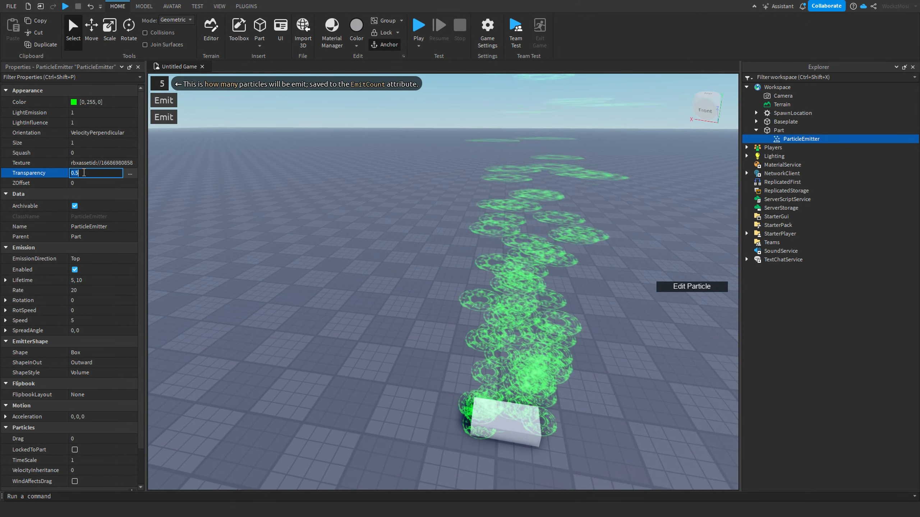
pyautogui.write('0')
pyautogui.press('Return')
# Step: Try ZOffset values of 10 and 20 on the particles
pyautogui.click(87, 184)
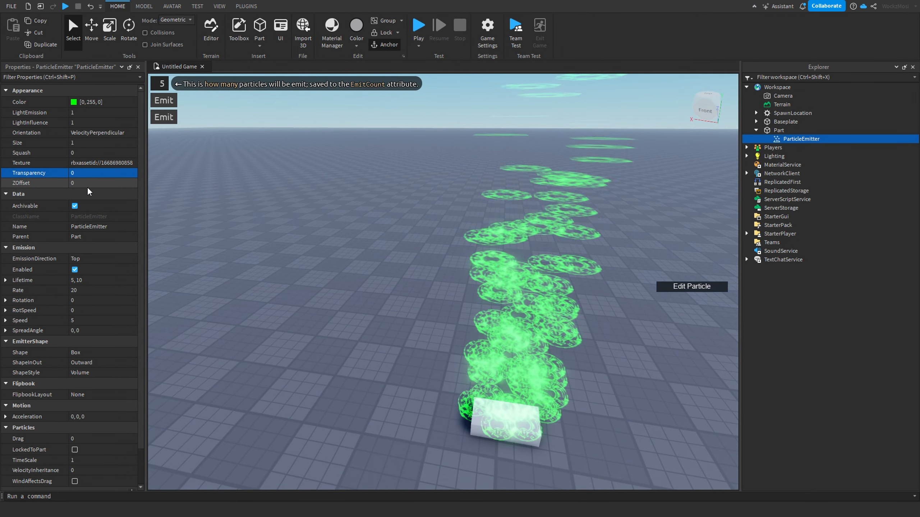
pyautogui.write('10')
pyautogui.press('Return')
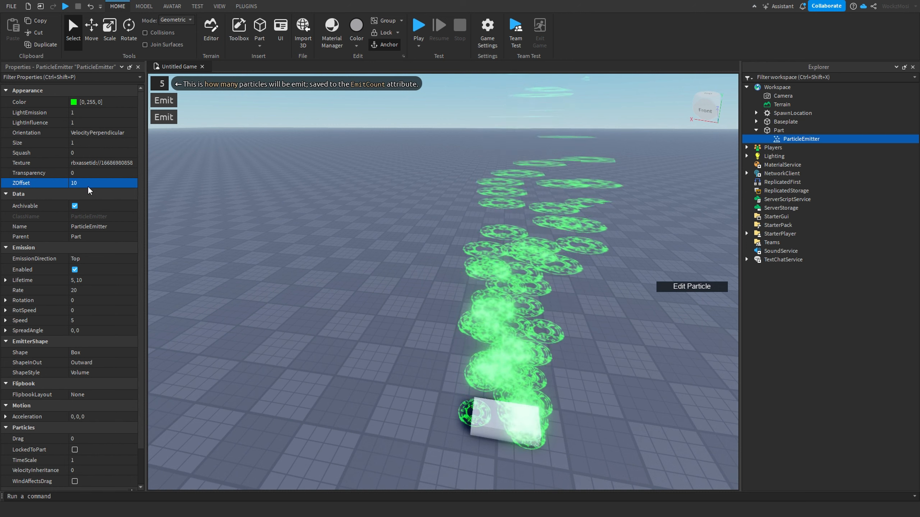
pyautogui.write('20')
pyautogui.press('Return')
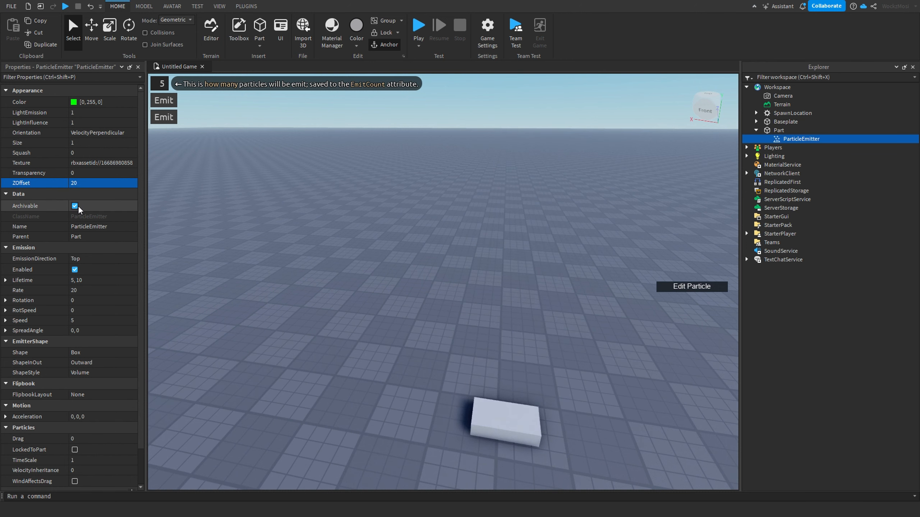
# Step: Set the particle ZOffset back to 0
pyautogui.moveTo(297, 179); pyautogui.dragTo(300, 181, button='right')
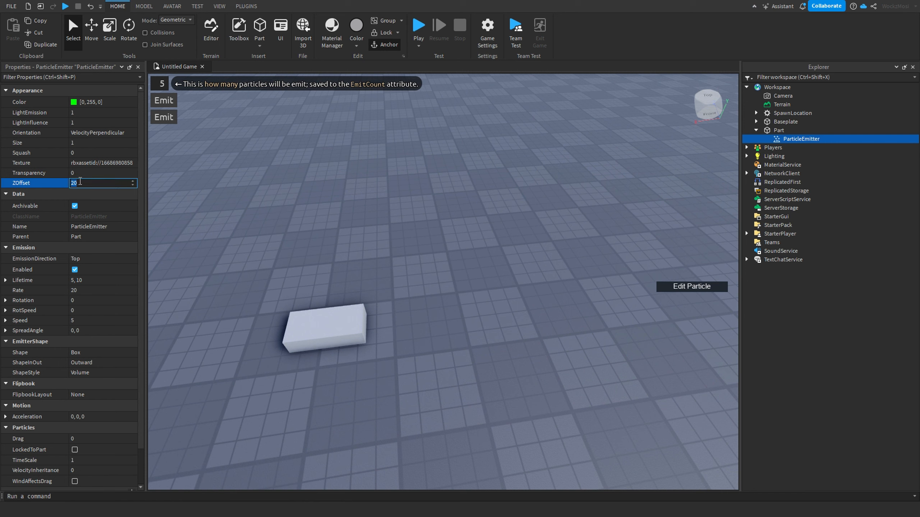
pyautogui.press('BackSpace')
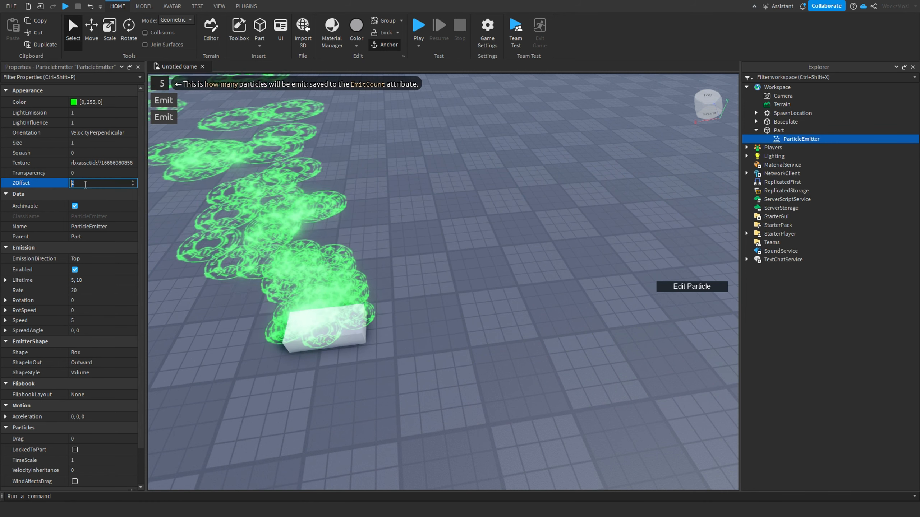
pyautogui.write('0')
pyautogui.press('Return')
# Step: Inspect the emitted particles closely from around the part
pyautogui.moveTo(418, 278); pyautogui.dragTo(417, 272, button='right')
pyautogui.press('w')
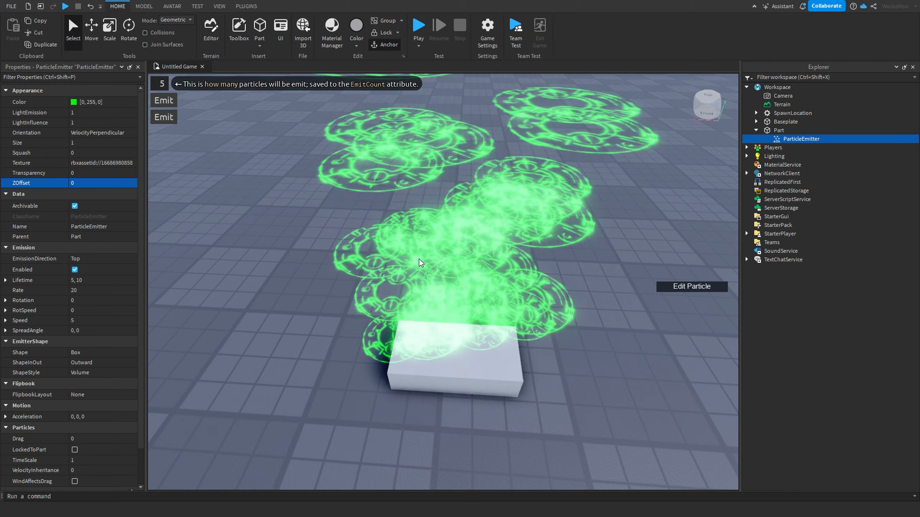
pyautogui.scroll(-3, 440, 242)
pyautogui.scroll(4, 439, 242)
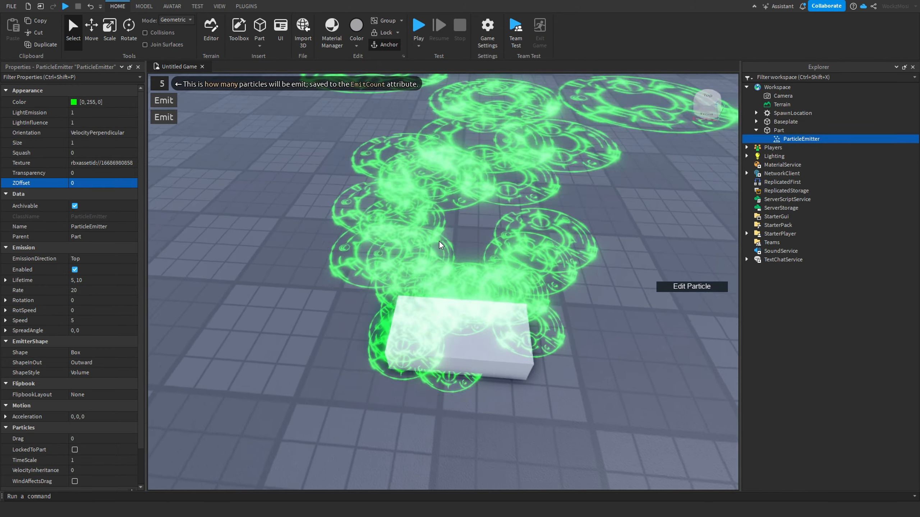
pyautogui.scroll(-3, 439, 242)
pyautogui.scroll(3, 438, 243)
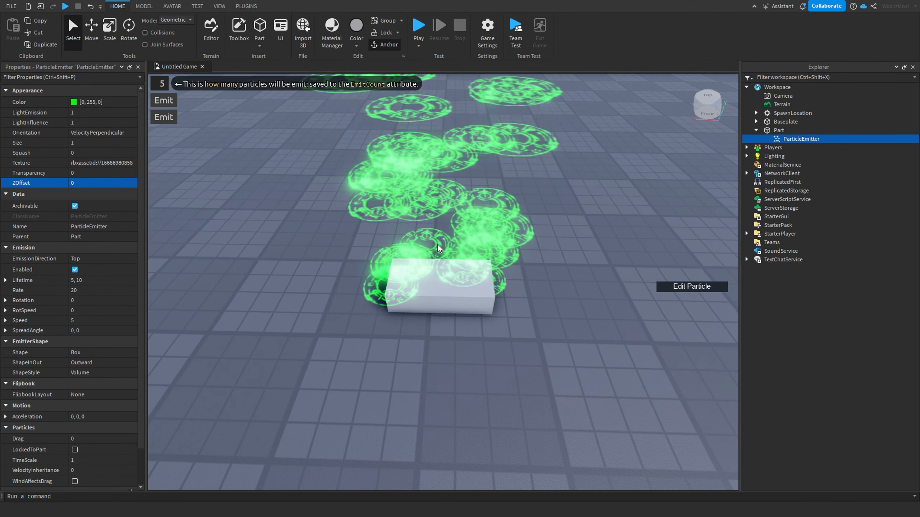
pyautogui.scroll(-3, 438, 244)
pyautogui.moveTo(437, 245); pyautogui.dragTo(436, 244, button='right')
pyautogui.scroll(-1, 436, 244)
pyautogui.scroll(1, 423, 257)
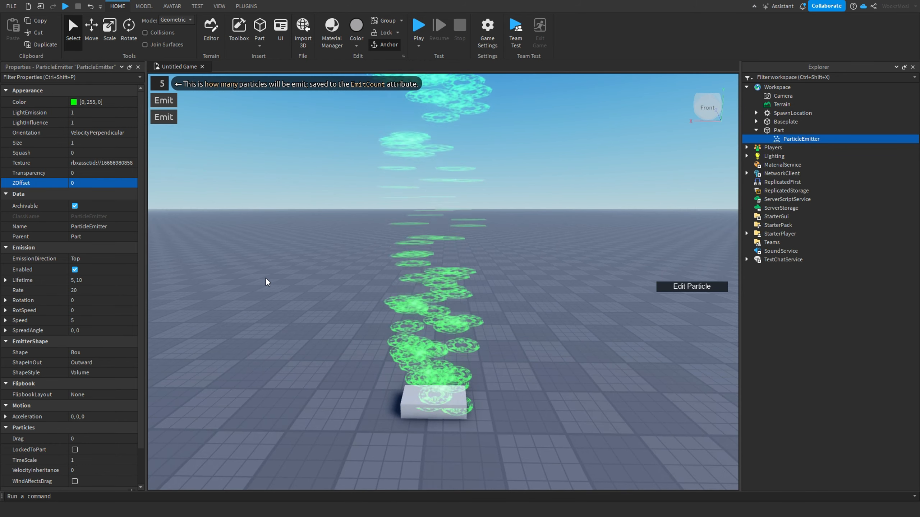
# Step: Try an EmissionDirection of Bottom
pyautogui.click(112, 259)
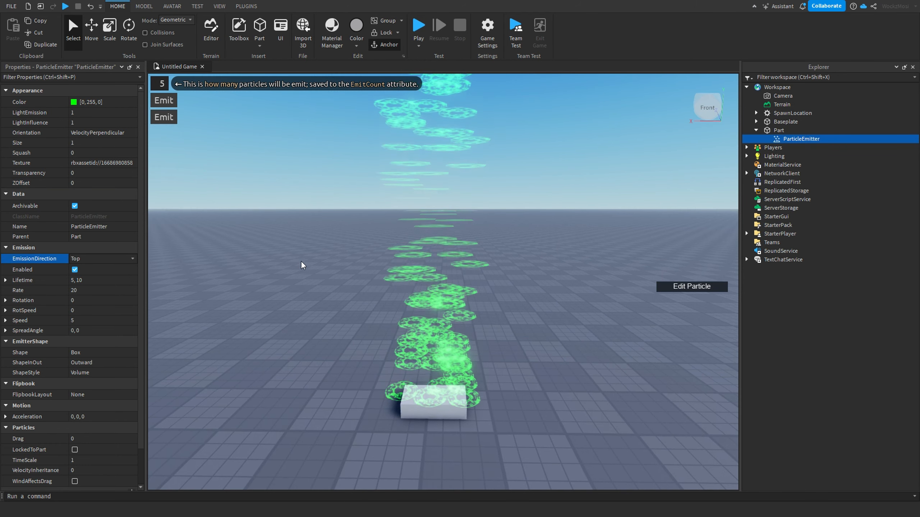
pyautogui.moveTo(303, 265); pyautogui.dragTo(303, 265, button='right')
pyautogui.click(95, 260)
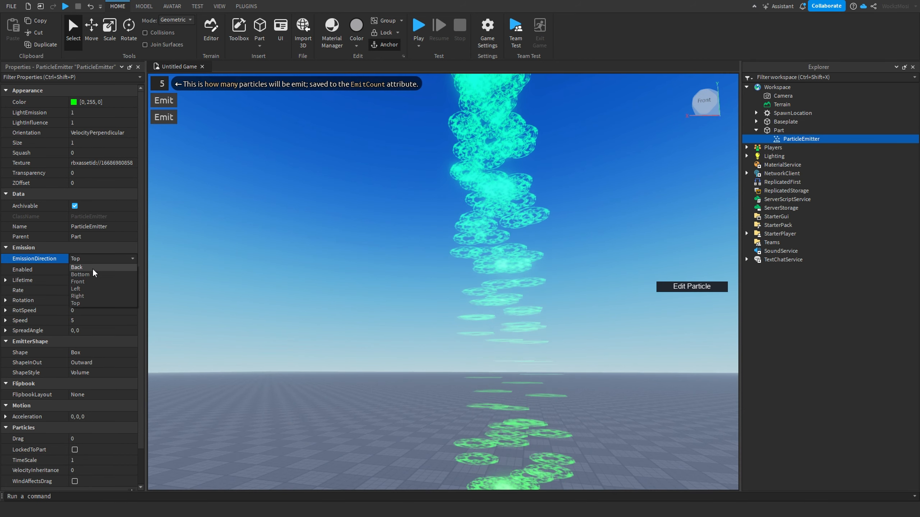
pyautogui.click(94, 274)
pyautogui.moveTo(493, 283); pyautogui.dragTo(491, 282, button='right')
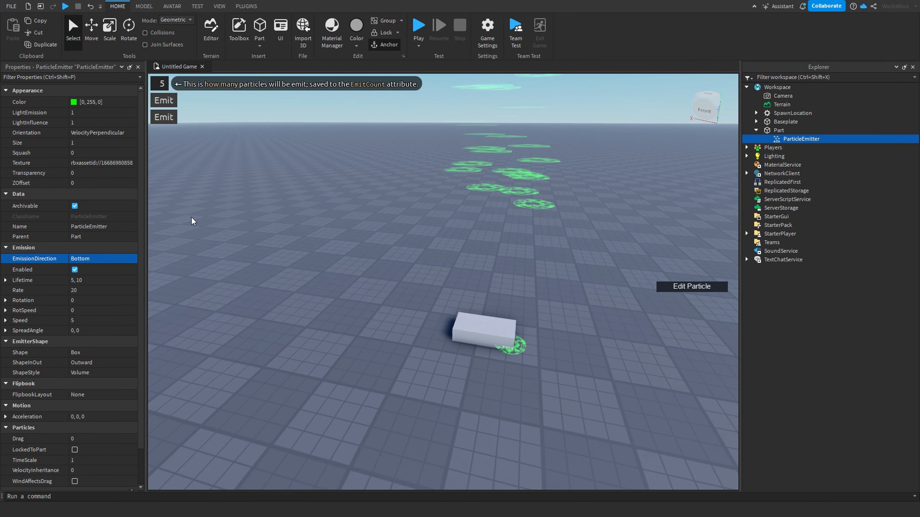
# Step: Try EmissionDirection values of Front and Right
pyautogui.click(128, 258)
pyautogui.click(99, 281)
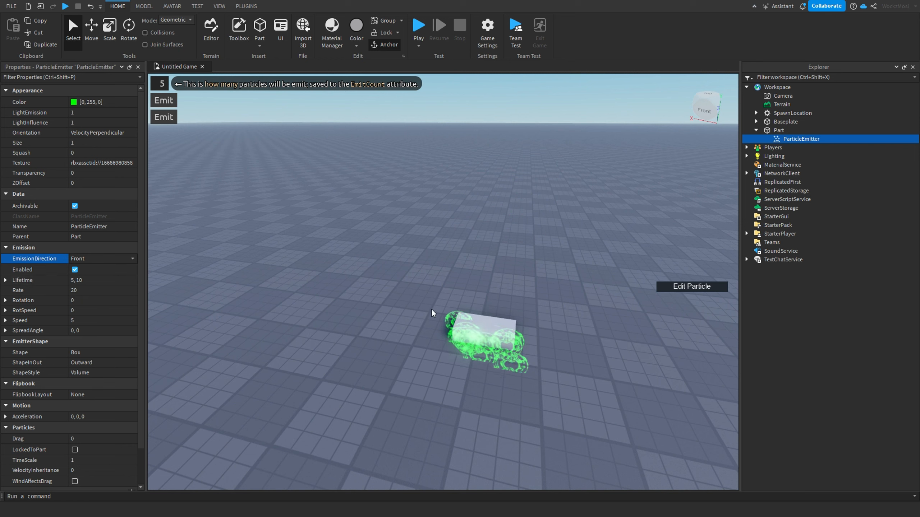
pyautogui.click(85, 259)
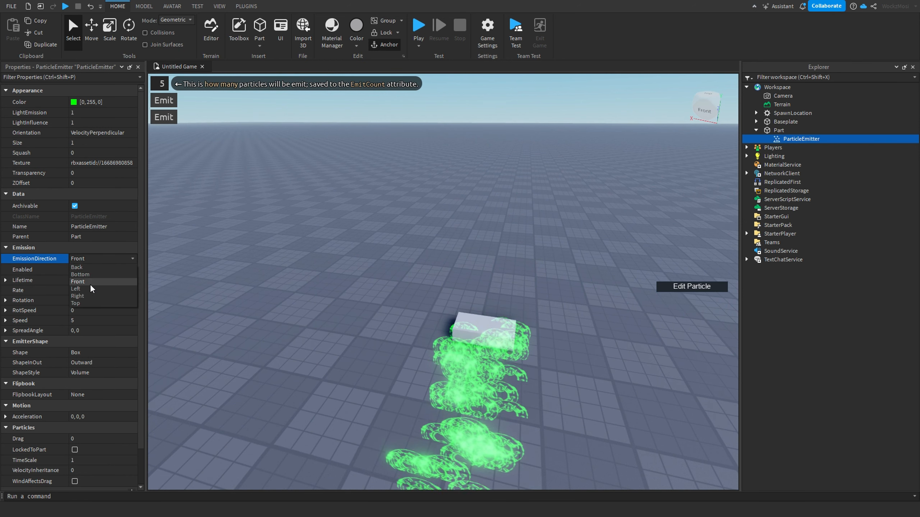
pyautogui.click(84, 296)
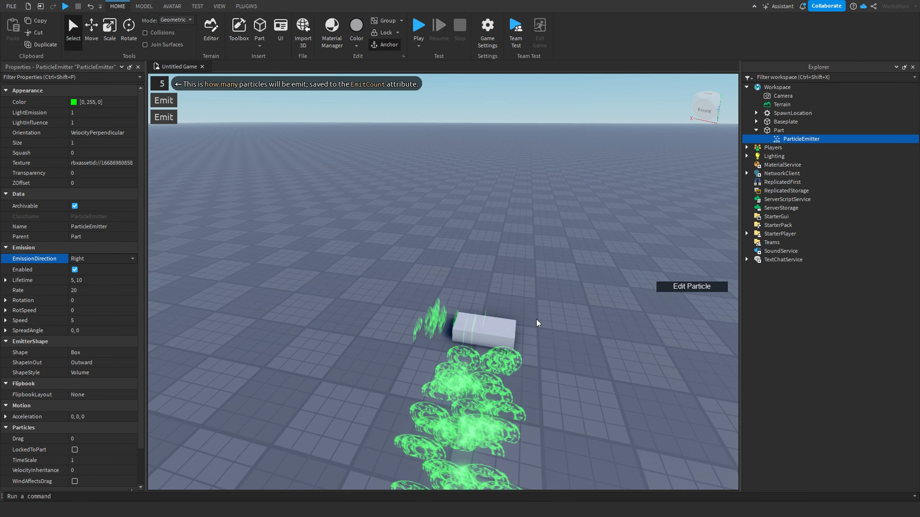
# Step: Try an EmissionDirection of Back, then set it back to Top
pyautogui.click(108, 258)
pyautogui.click(101, 266)
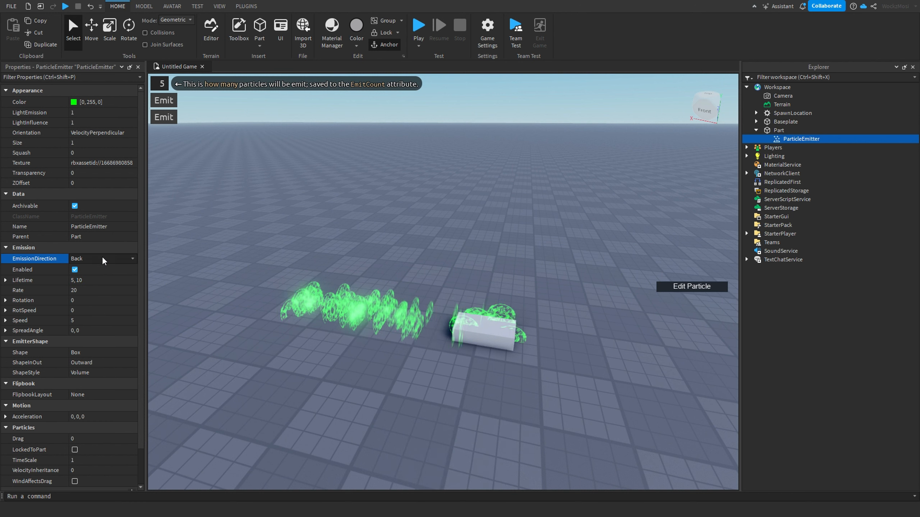
pyautogui.click(102, 256)
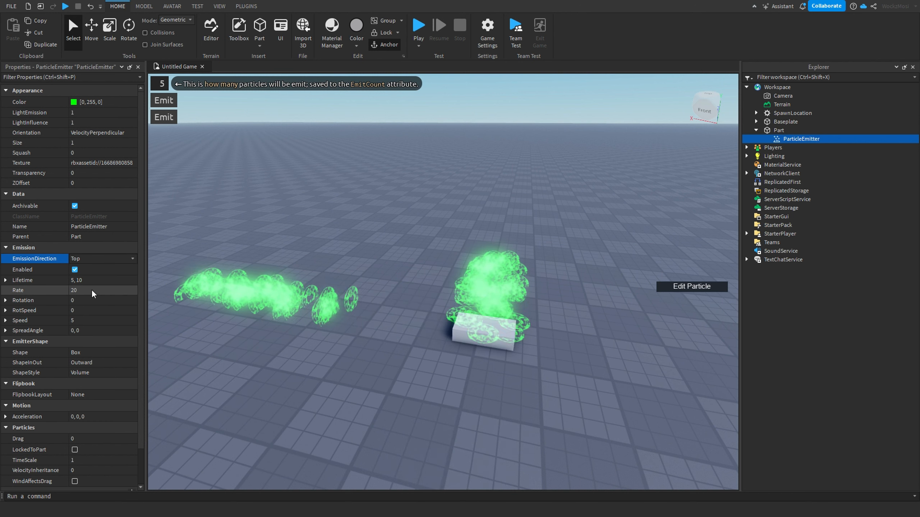
# Step: Turn the emitter's Enabled option off and back on
pyautogui.click(76, 270)
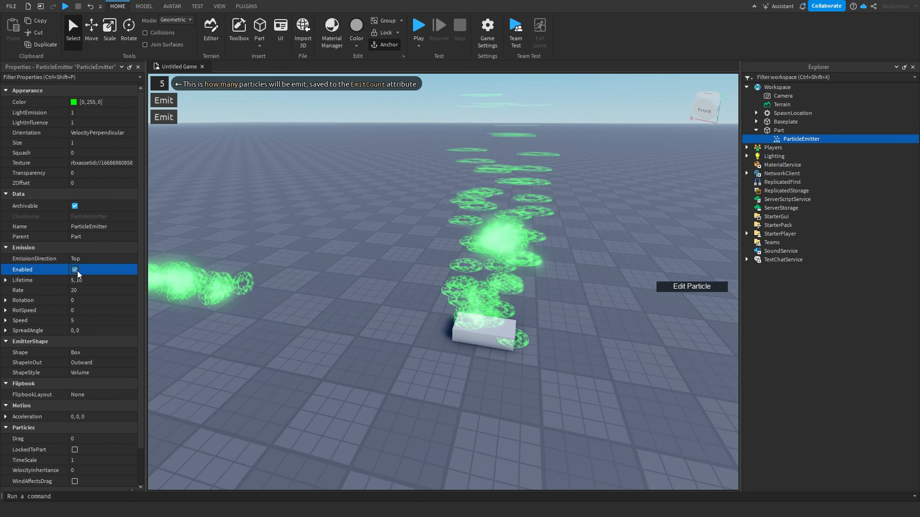
pyautogui.click(75, 269)
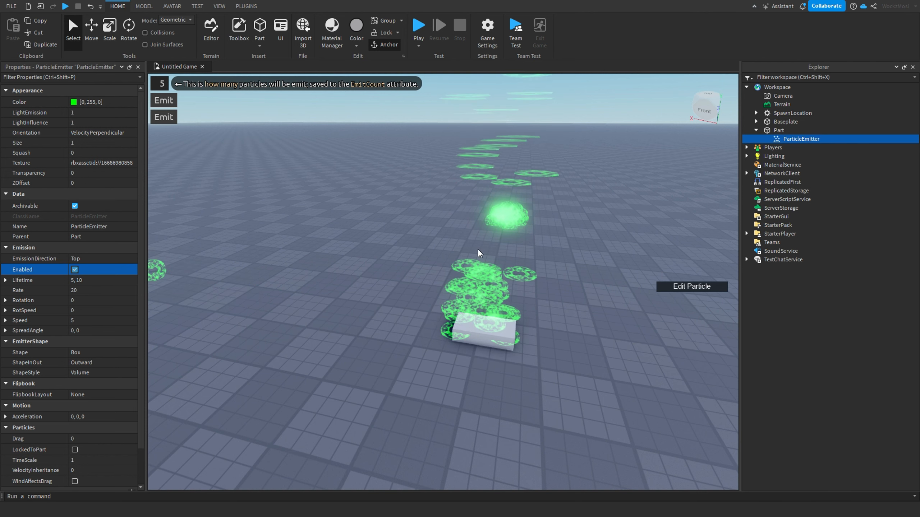
# Step: Try particle Lifetime values of 1 and 10
pyautogui.click(97, 281)
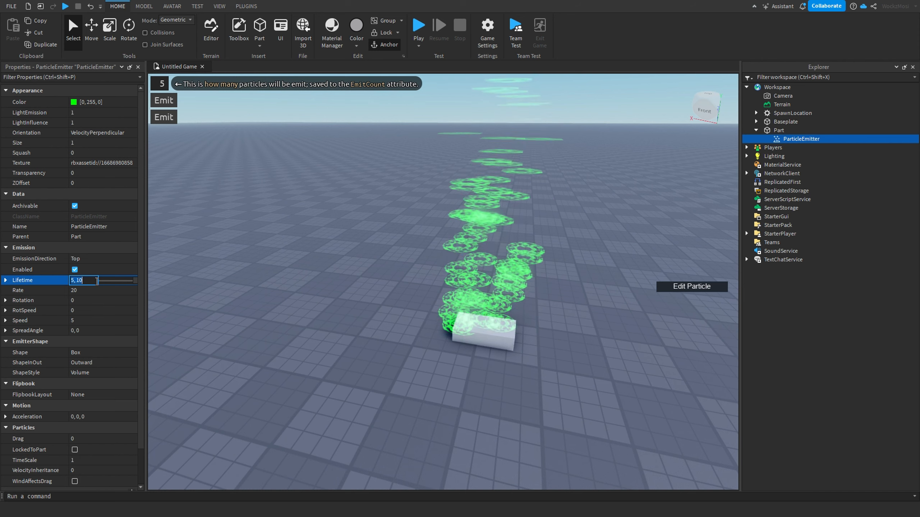
pyautogui.write('1')
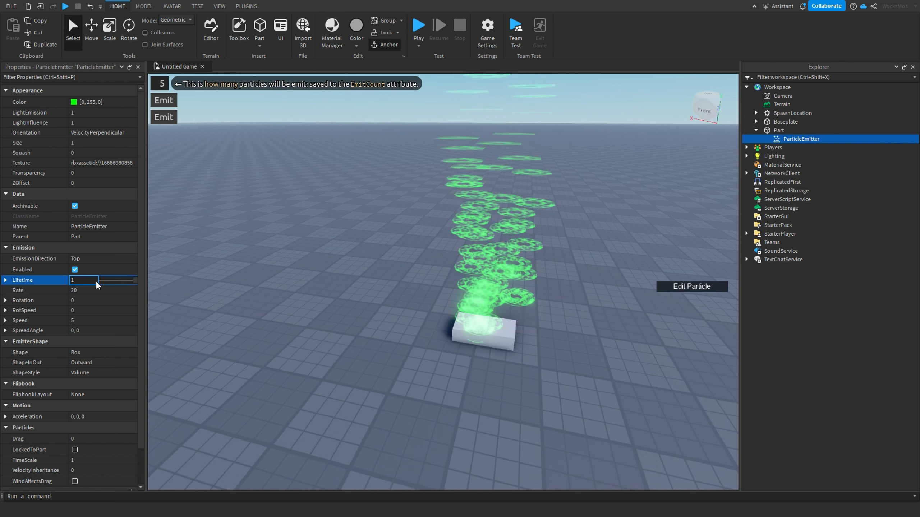
pyautogui.press('Return')
pyautogui.moveTo(499, 315); pyautogui.dragTo(497, 316, button='right')
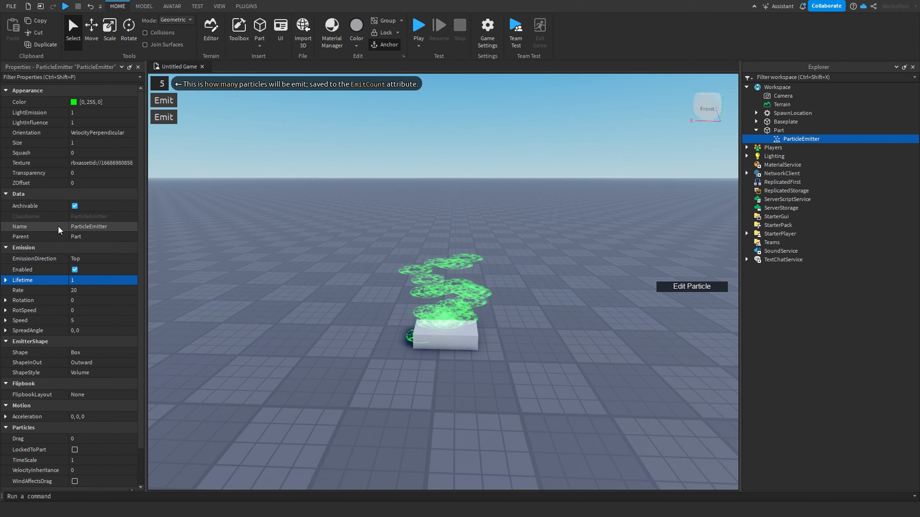
pyautogui.click(87, 285)
pyautogui.write('10')
pyautogui.press('Return')
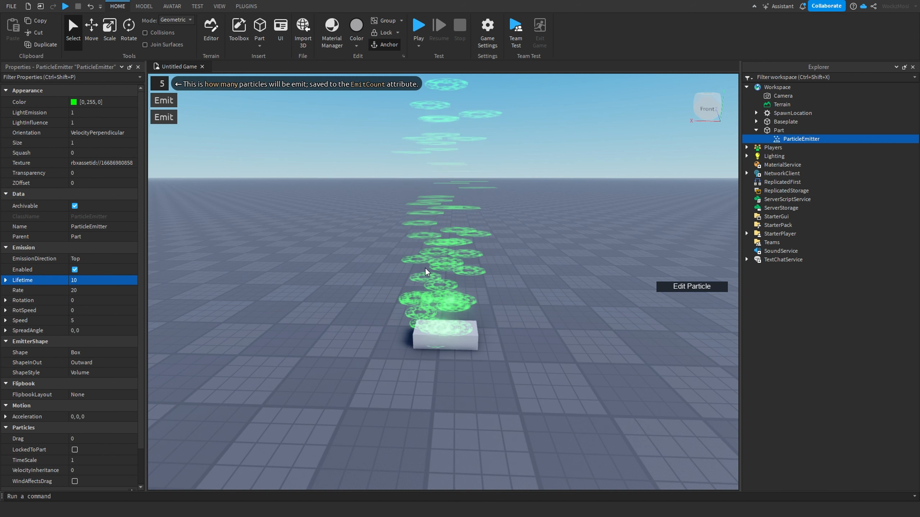
# Step: Set the particle Lifetime to 1
pyautogui.click(98, 278)
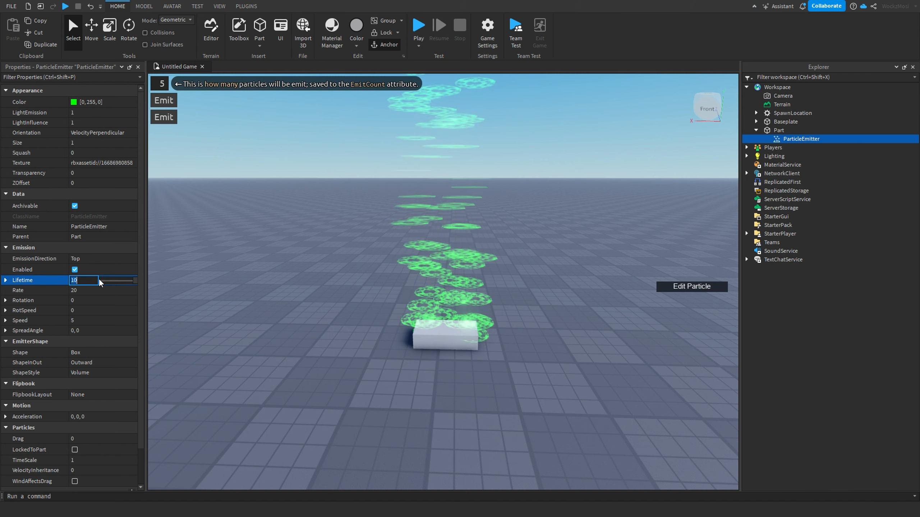
pyautogui.write('1')
pyautogui.press('Return')
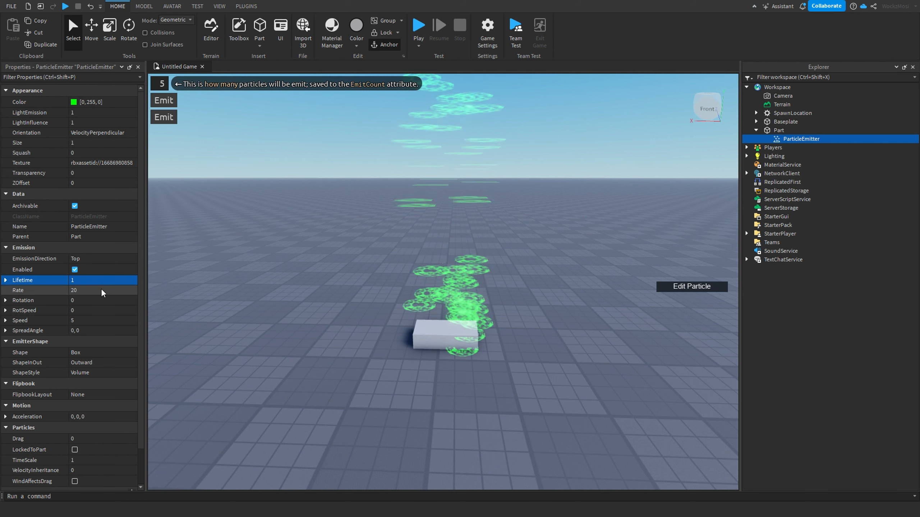
# Step: Try particle Rate values of 1 and 2, then set the Rate back to 1
pyautogui.click(83, 291)
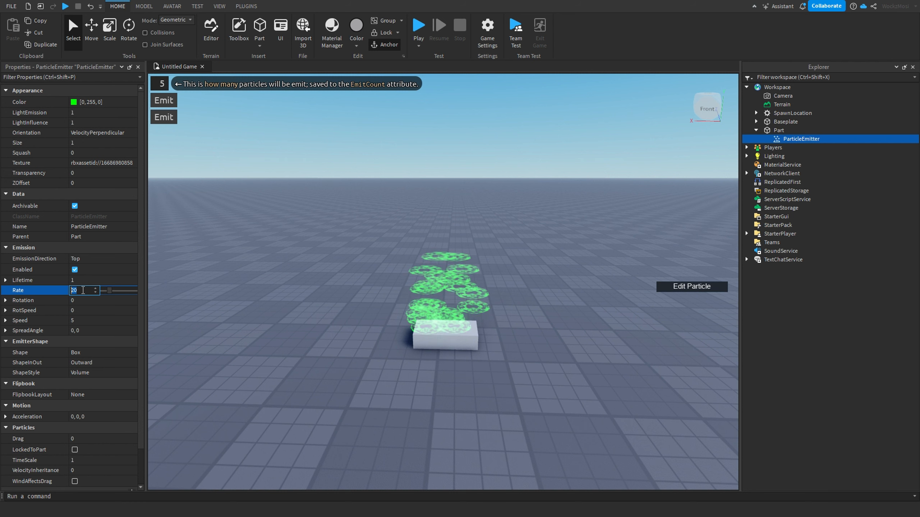
pyautogui.write('1')
pyautogui.press('Return')
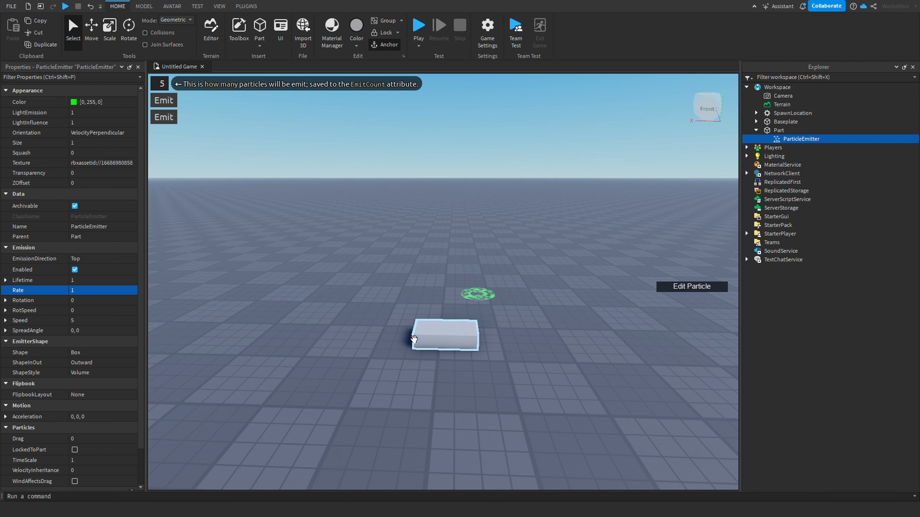
pyautogui.click(83, 289)
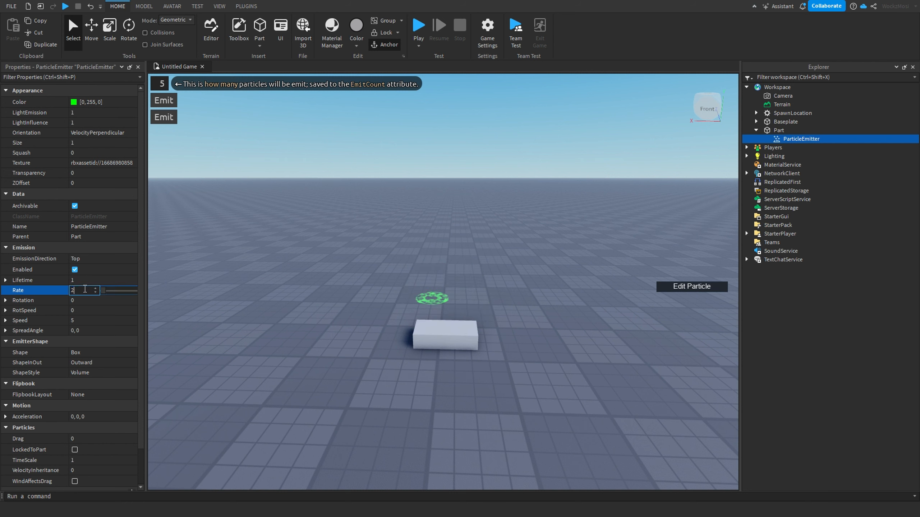
pyautogui.write('2')
pyautogui.press('Return')
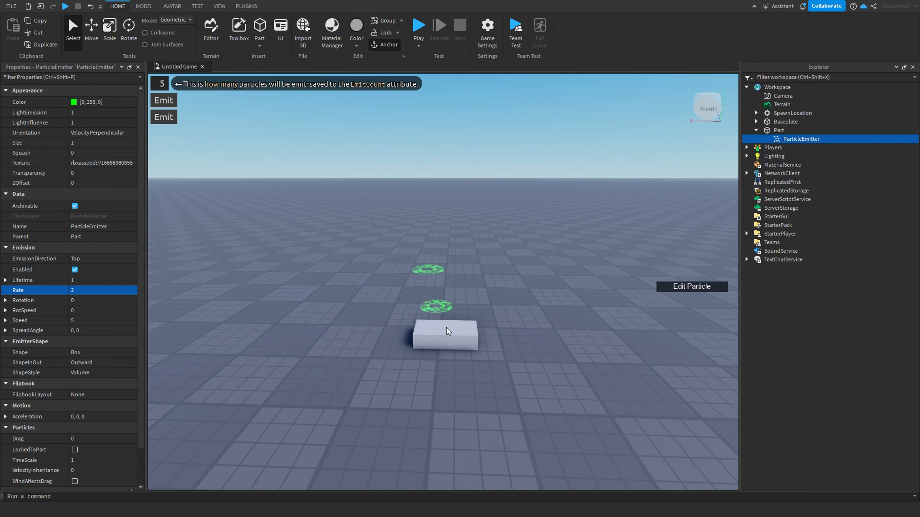
pyautogui.click(74, 294)
pyautogui.write('1')
pyautogui.press('Return')
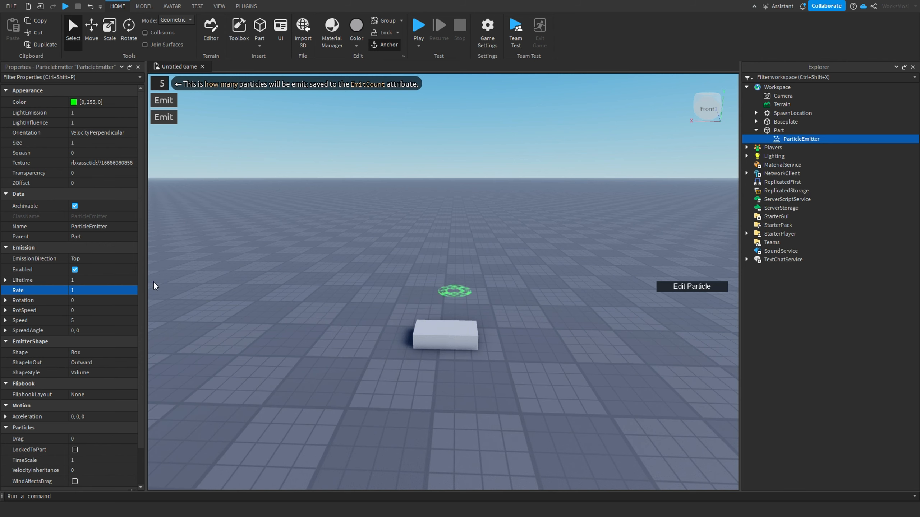
# Step: Set the particle Rotation to 180 and the RotSpeed to 360
pyautogui.moveTo(307, 268); pyautogui.dragTo(306, 267, button='right')
pyautogui.press('w')
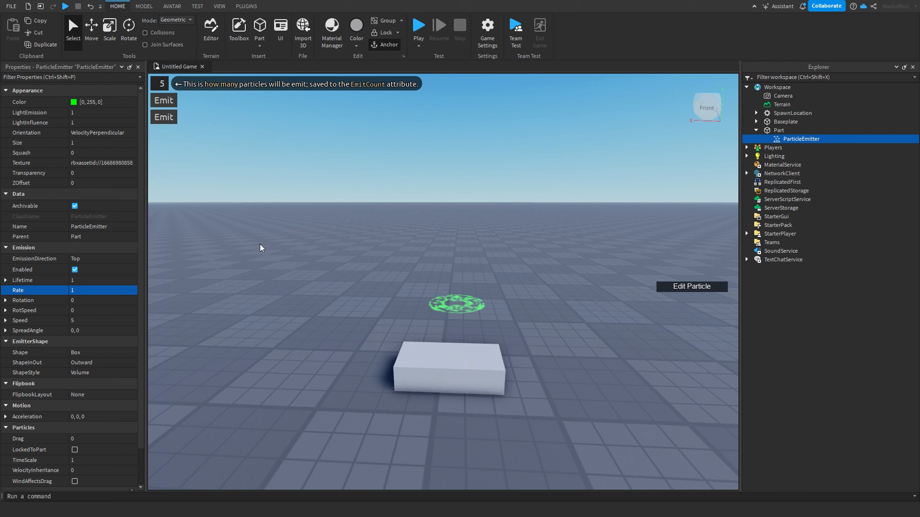
pyautogui.click(95, 300)
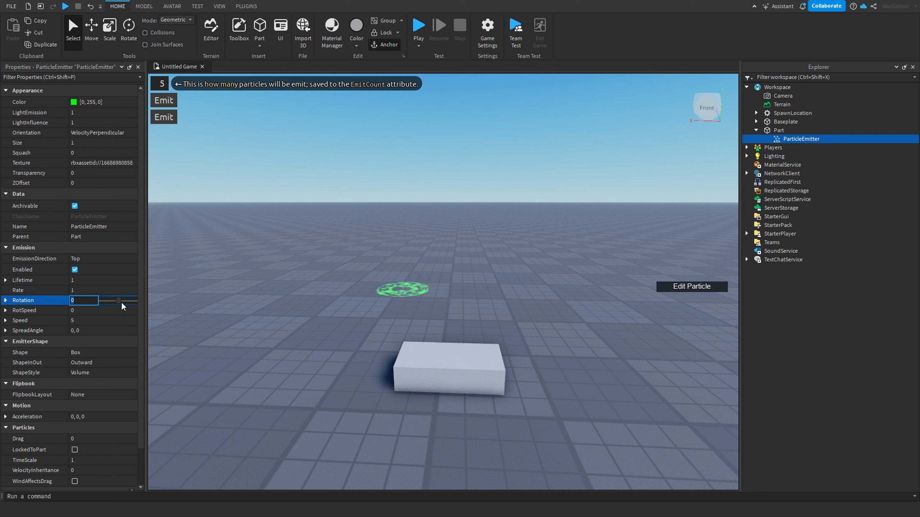
pyautogui.moveTo(120, 301); pyautogui.dragTo(209, 291)
pyautogui.click(82, 311)
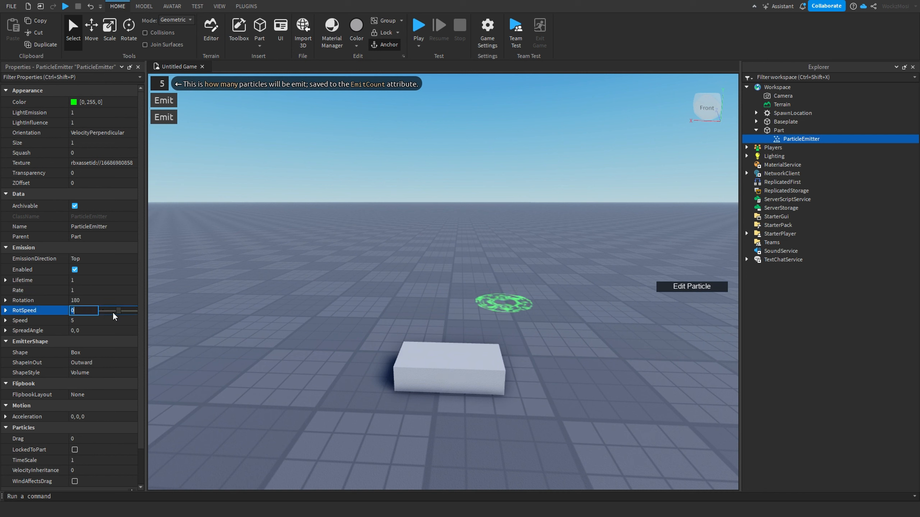
pyautogui.moveTo(116, 310); pyautogui.dragTo(292, 287)
pyautogui.moveTo(417, 279); pyautogui.dragTo(417, 279, button='right')
pyautogui.scroll(-3, 417, 278)
# Step: Try particle Speed values of 1 and 100, then set the Speed back to 1
pyautogui.click(86, 321)
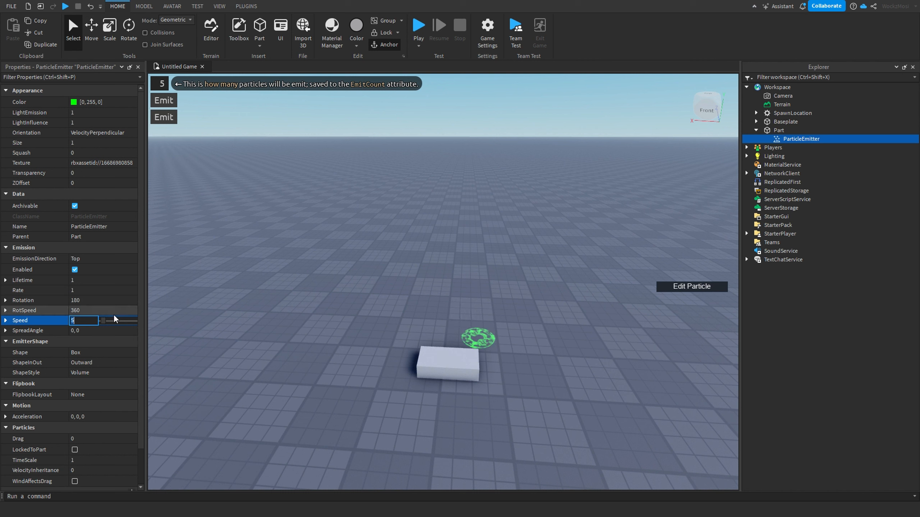
pyautogui.write('1')
pyautogui.press('Return')
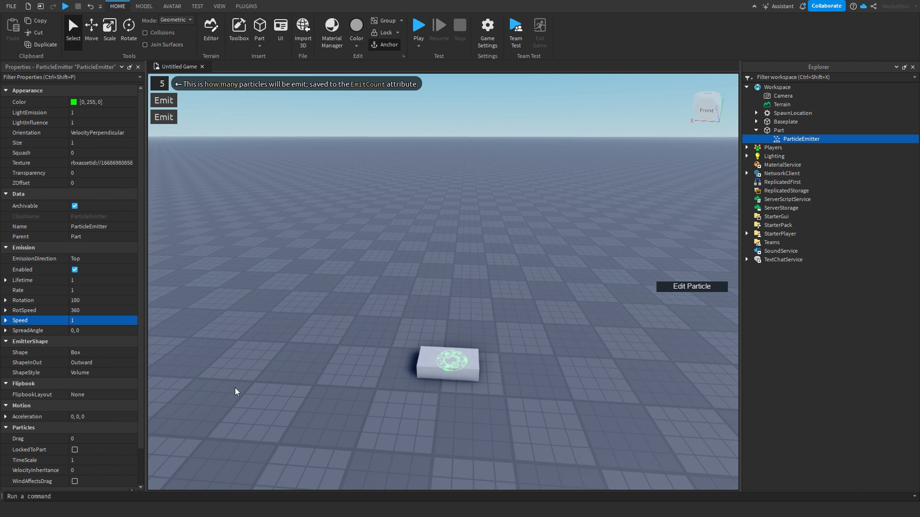
pyautogui.click(88, 320)
pyautogui.write('100')
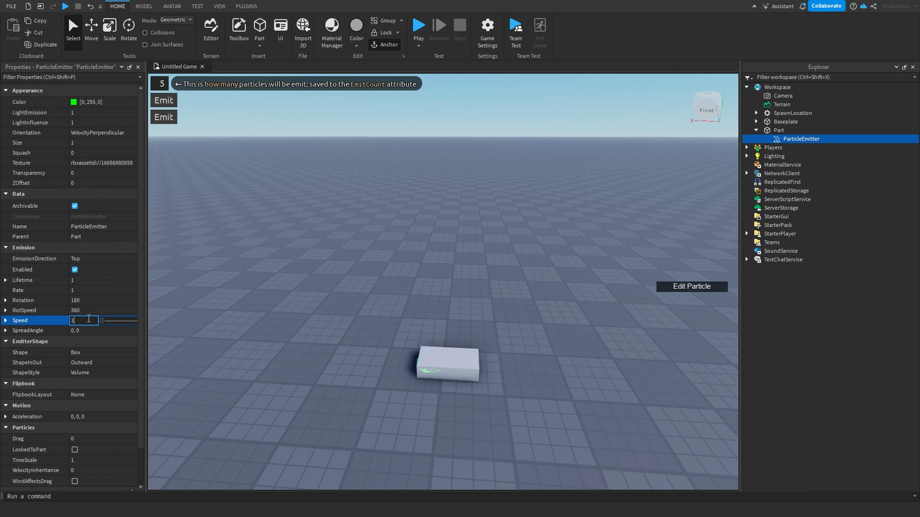
pyautogui.press('Return')
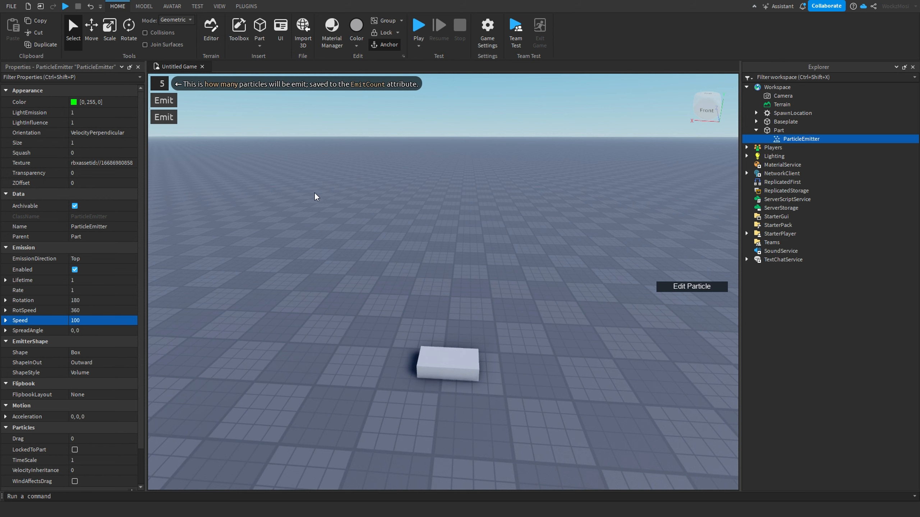
pyautogui.moveTo(433, 266); pyautogui.dragTo(432, 266, button='right')
pyautogui.click(81, 320)
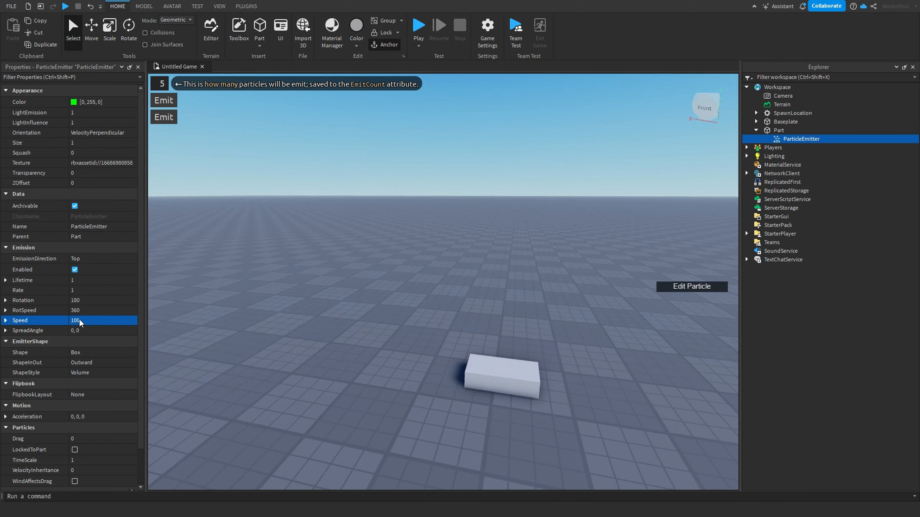
pyautogui.write('1')
pyautogui.press('Return')
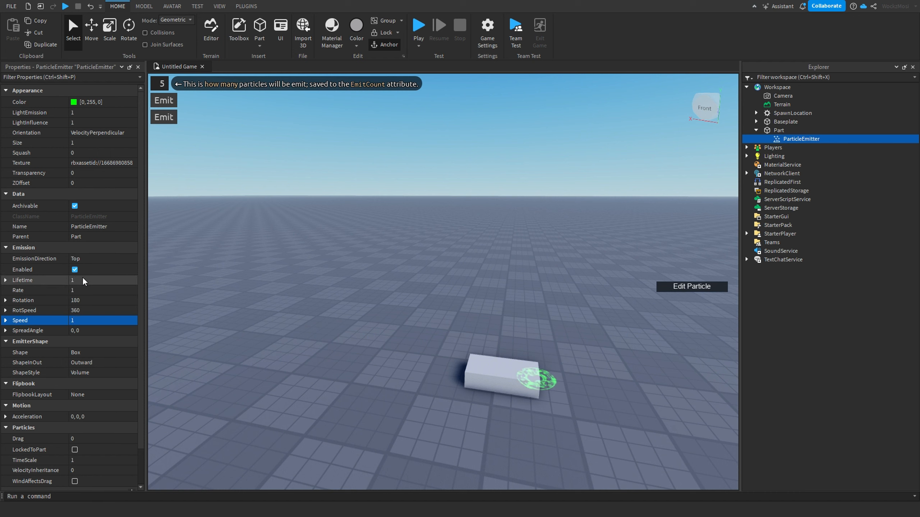
# Step: Set the emitter's Rate to 5 and the particle Speed to 3
pyautogui.click(87, 290)
pyautogui.write('5')
pyautogui.press('Return')
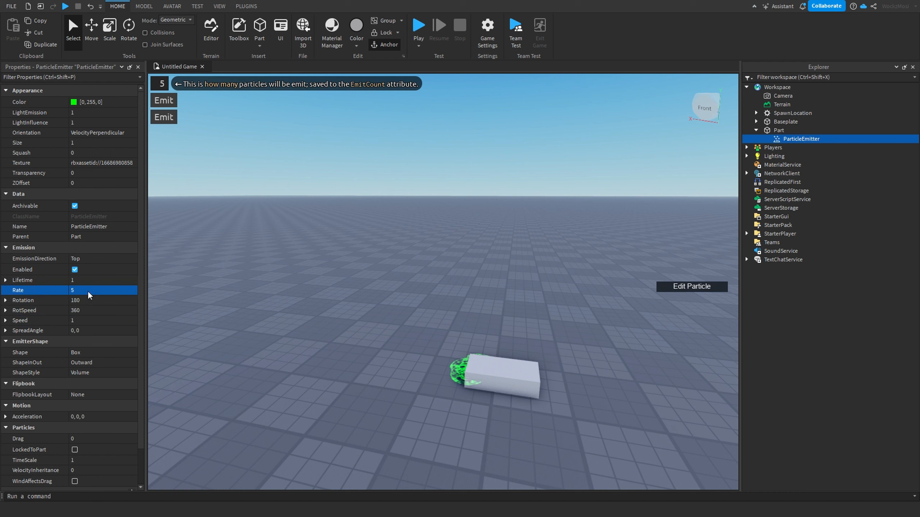
pyautogui.click(84, 320)
pyautogui.write('3')
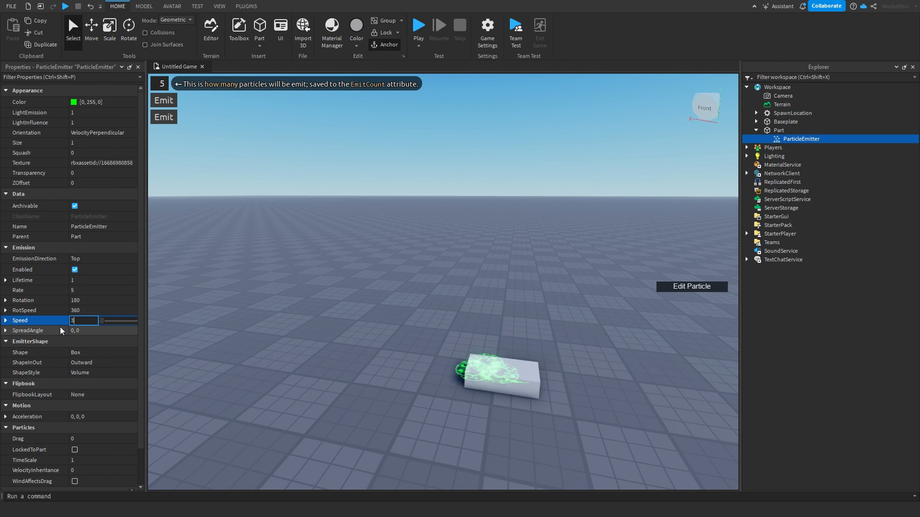
pyautogui.press('Return')
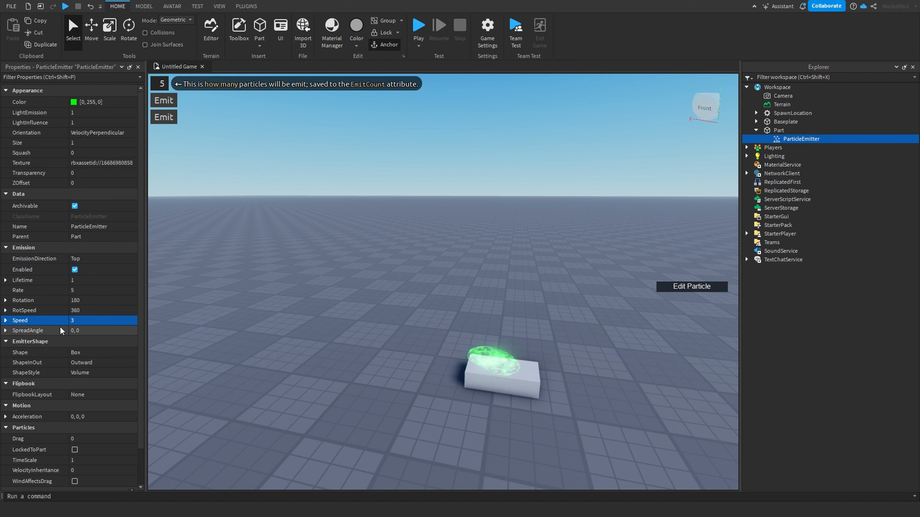
# Step: Try a SpreadAngle of 50, 50, then set it back to 0, 0
pyautogui.click(93, 331)
pyautogui.write('50')
pyautogui.press('Return')
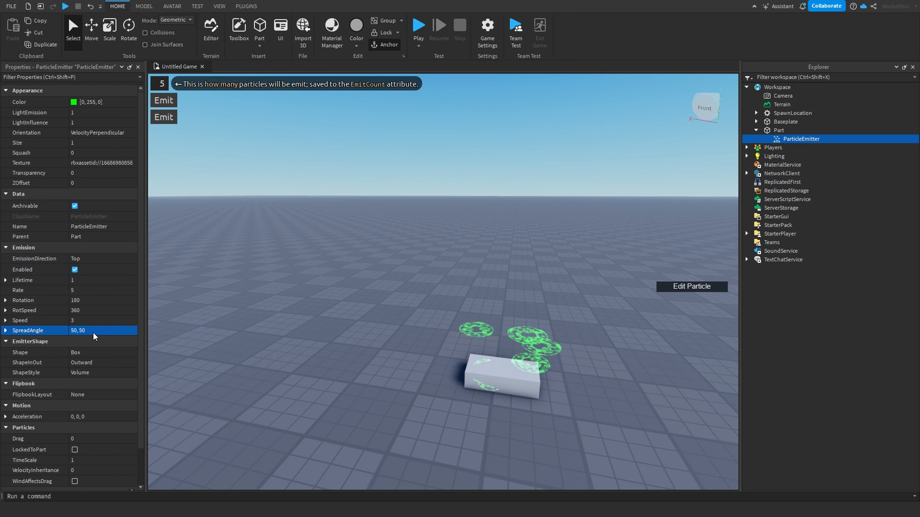
pyautogui.scroll(-1, 498, 342)
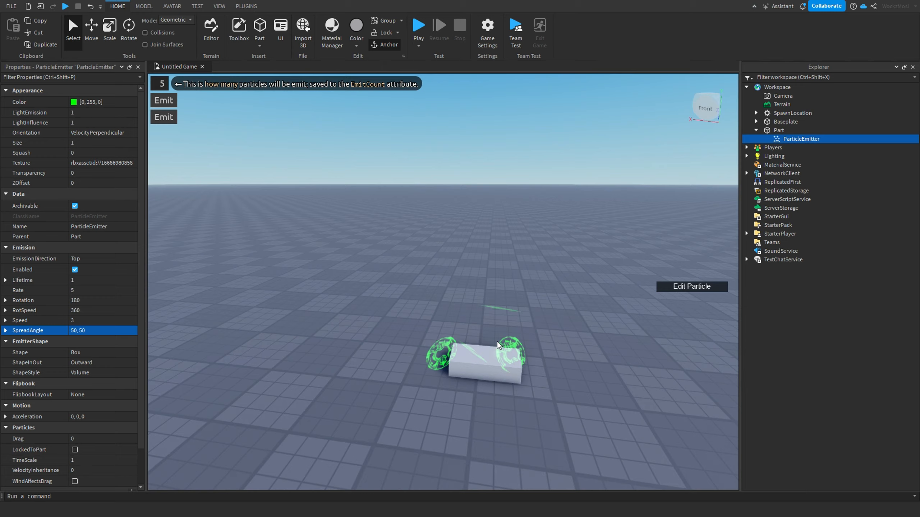
pyautogui.scroll(2, 497, 342)
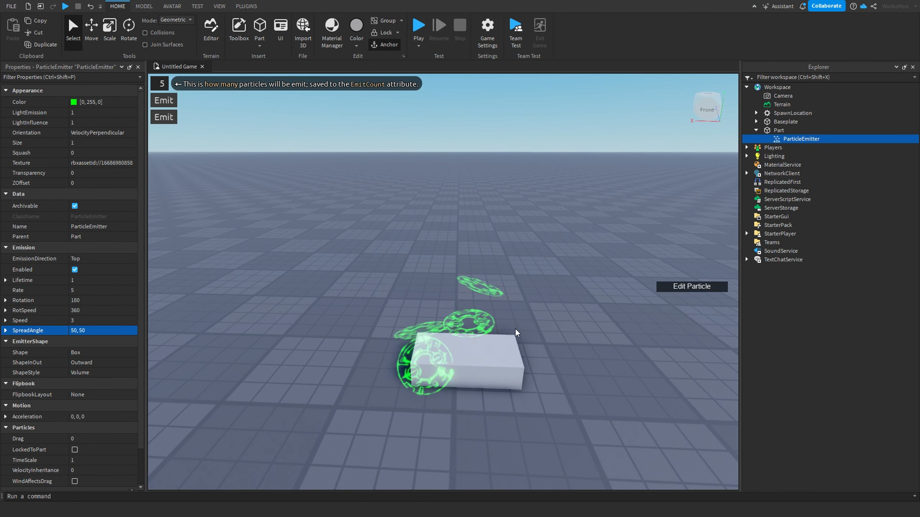
pyautogui.scroll(-3, 510, 329)
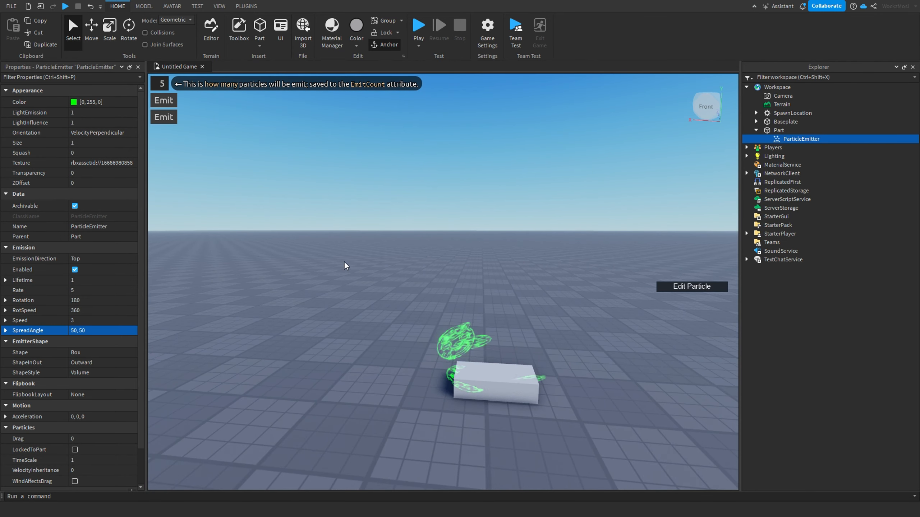
pyautogui.click(92, 331)
pyautogui.write('0')
pyautogui.press('Return')
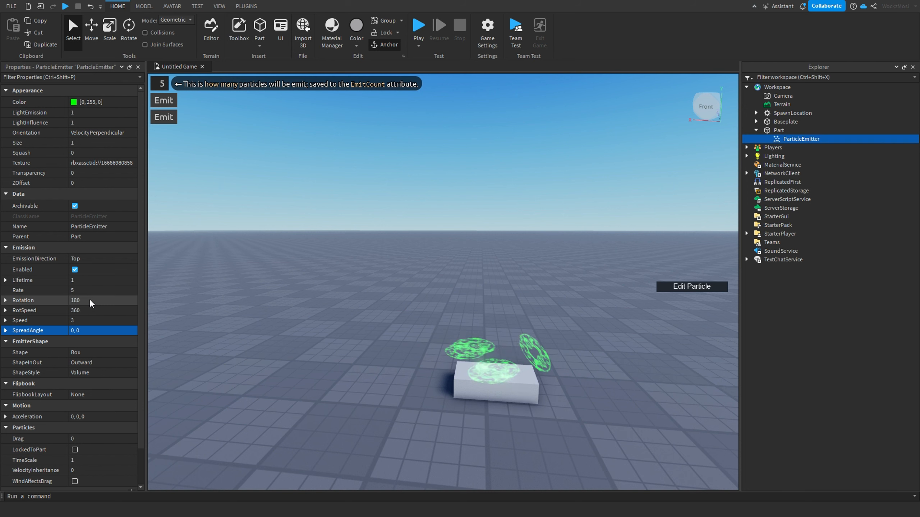
# Step: Try an Acceleration of 0, 0, 200, then reset it to 0, 0, 0
pyautogui.scroll(-2, 76, 306)
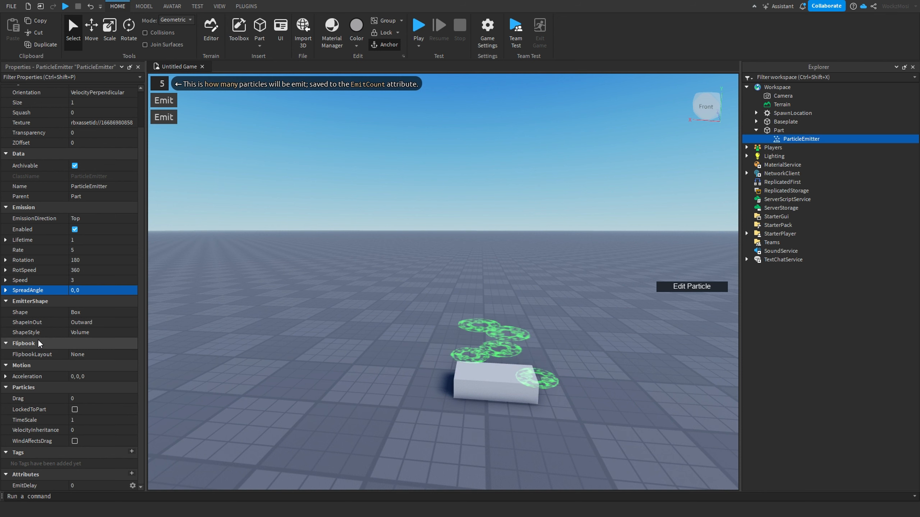
pyautogui.click(86, 375)
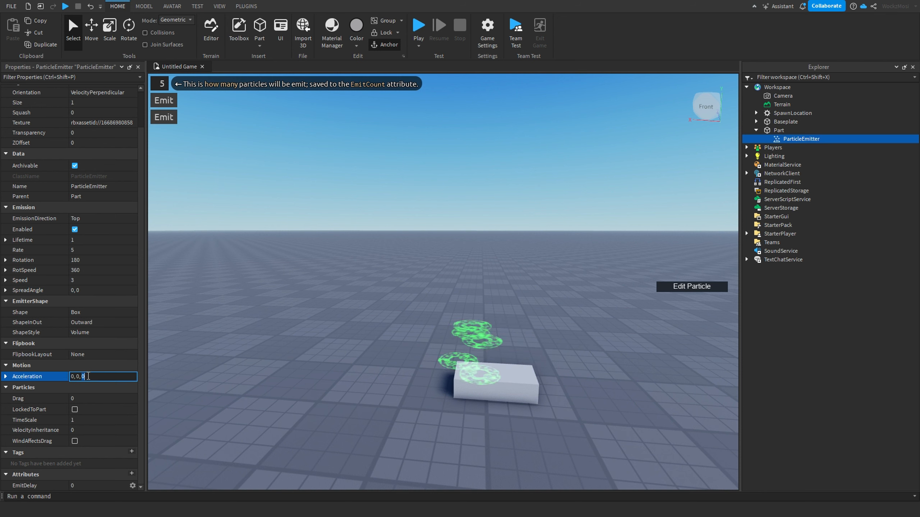
pyautogui.press('BackSpace')
pyautogui.write('200')
pyautogui.press('Return')
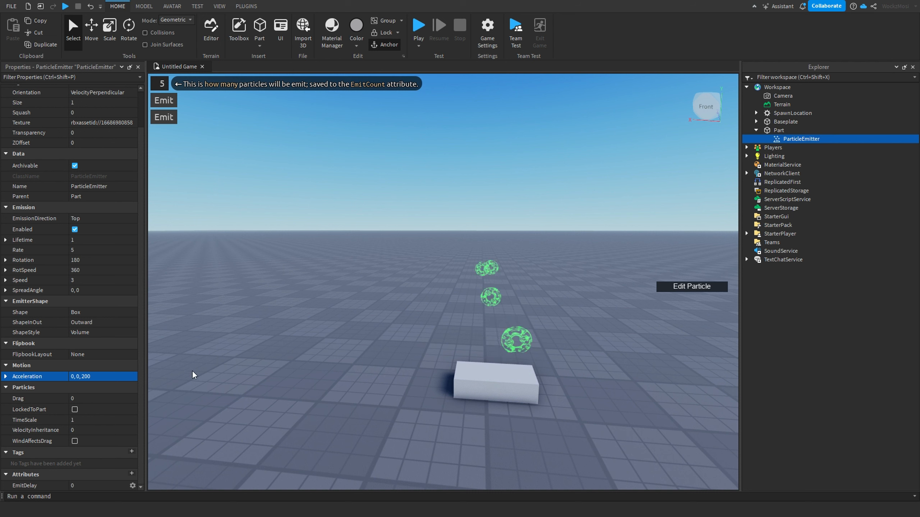
pyautogui.click(109, 375)
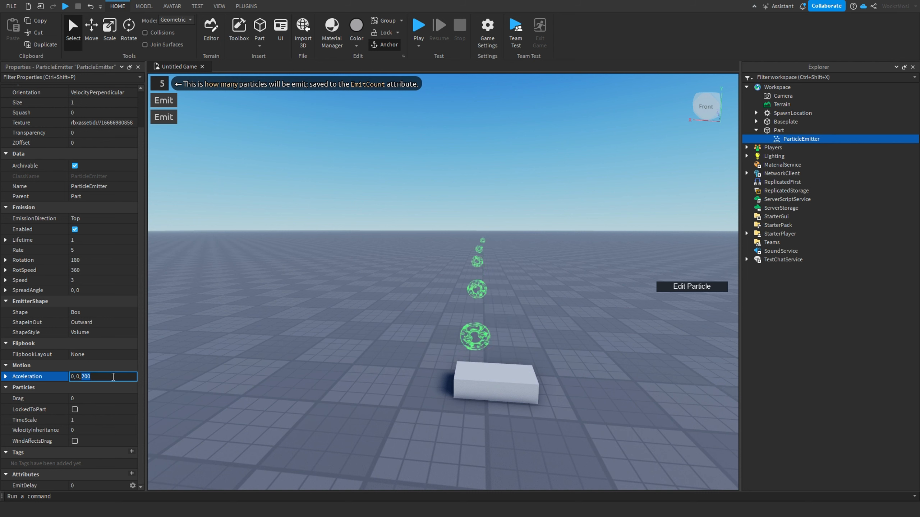
pyautogui.press('BackSpace')
pyautogui.press('BackSpace')
pyautogui.press('BackSpace')
pyautogui.write('0')
pyautogui.press('Return')
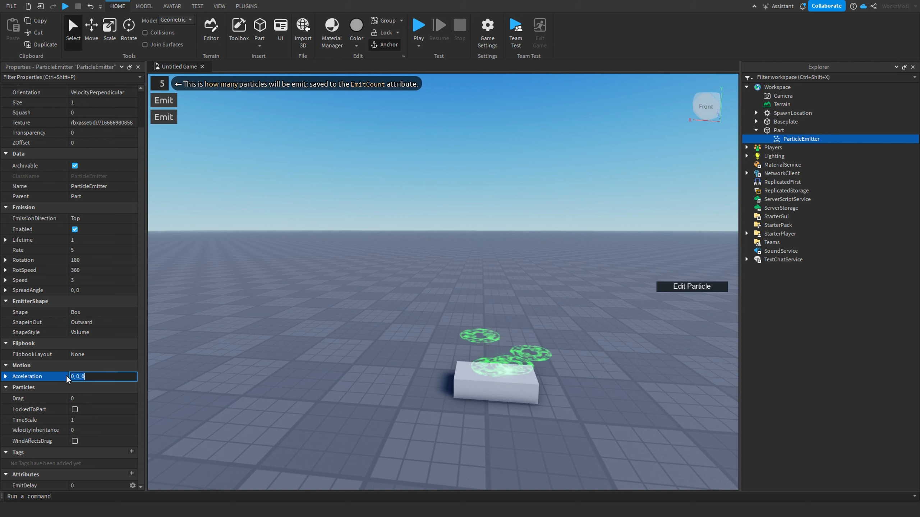
# Step: Try an Acceleration of 100, 0, 0, then reset it to 0, 0, 0
pyautogui.click(72, 376)
pyautogui.write('10')
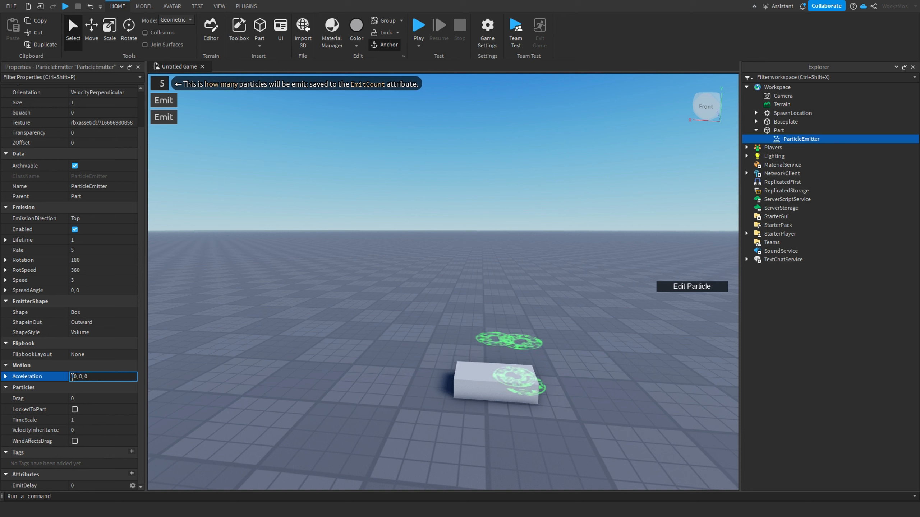
pyautogui.press('Return')
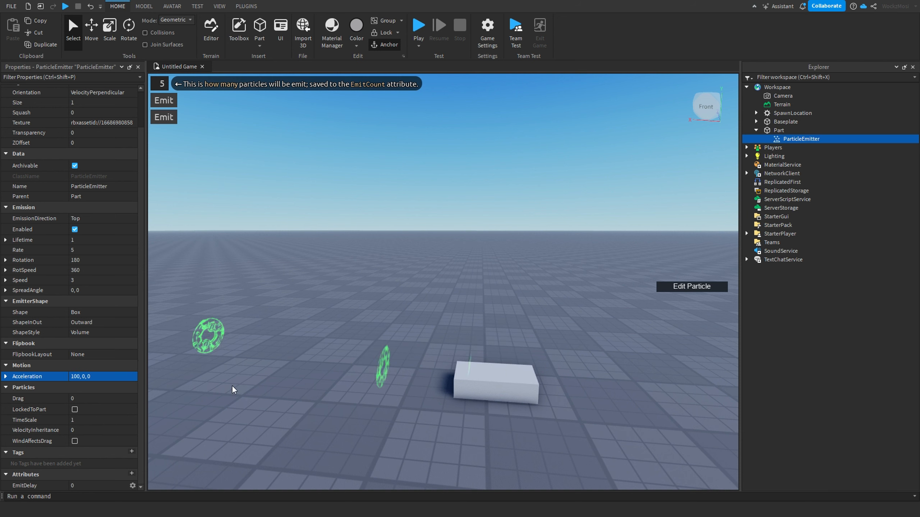
pyautogui.click(74, 377)
pyautogui.press('BackSpace')
pyautogui.press('BackSpace')
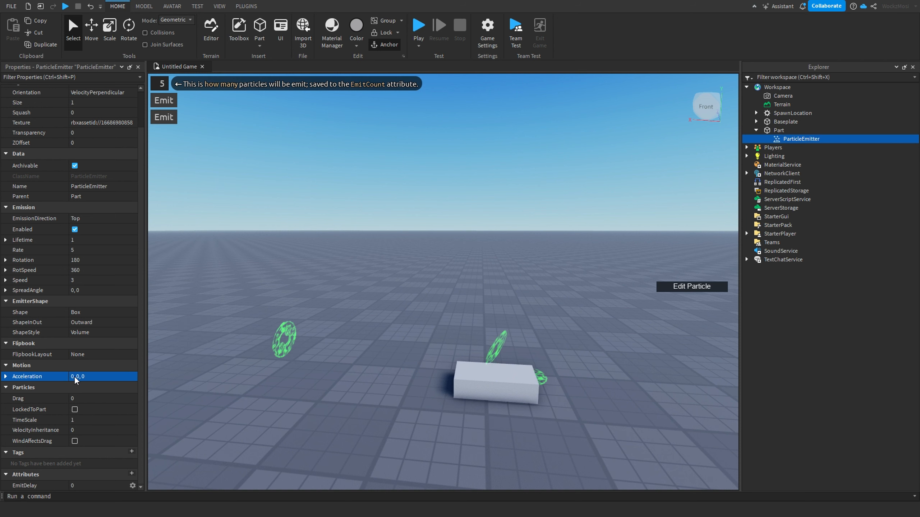
pyautogui.press('Return')
# Step: Try a particle Drag of 5, then set it back to 0
pyautogui.click(97, 399)
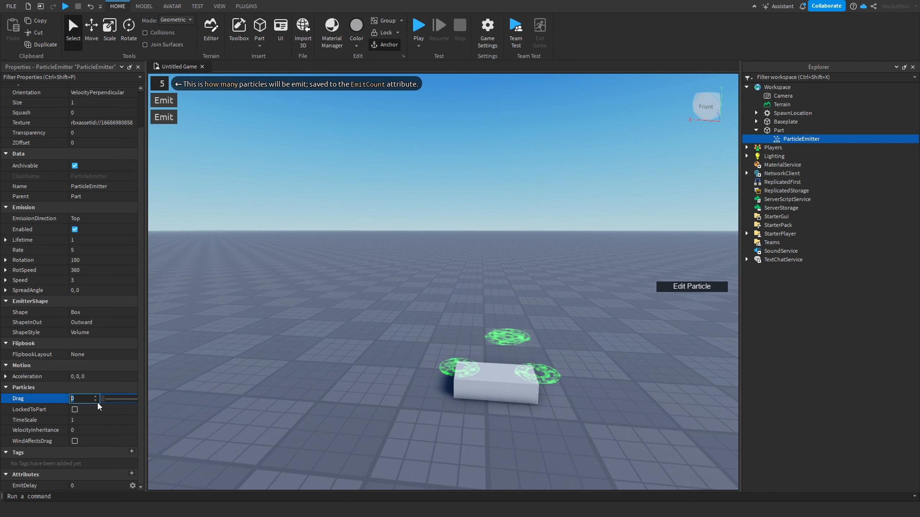
pyautogui.moveTo(103, 399); pyautogui.dragTo(134, 400)
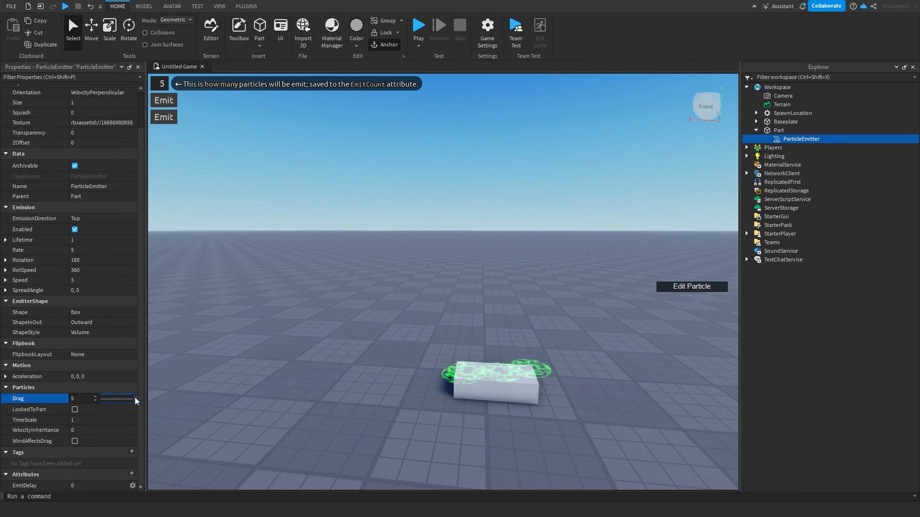
pyautogui.moveTo(134, 397); pyautogui.dragTo(93, 401)
# Step: Turn on LockedToPart, move the part slightly across the baseplate, and reselect the ParticleEmitter
pyautogui.click(75, 410)
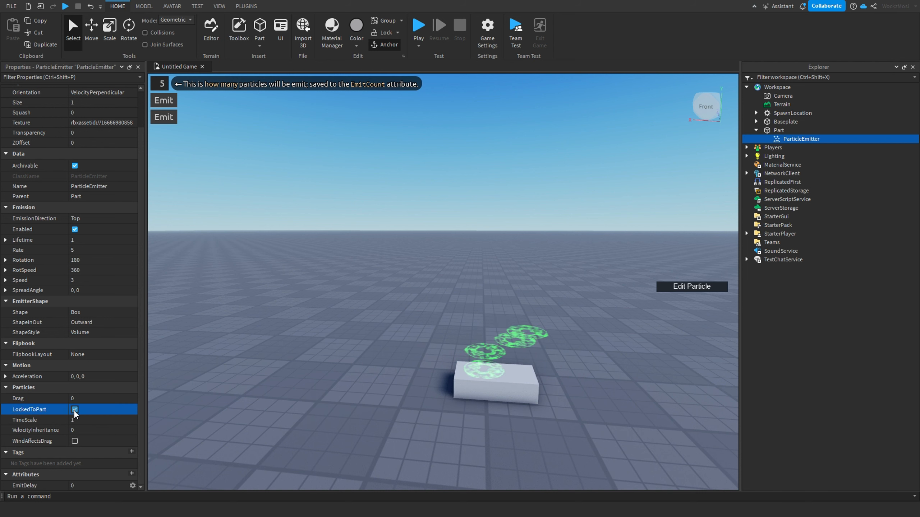
pyautogui.click(488, 383)
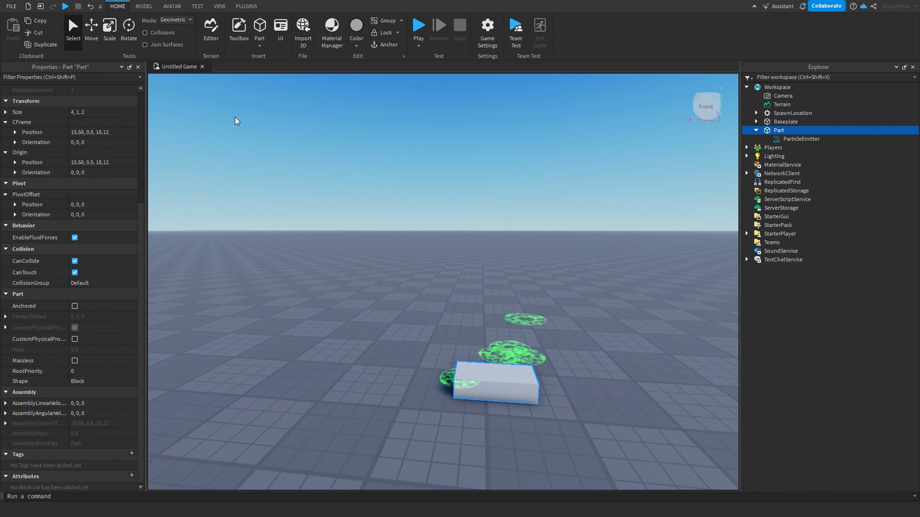
pyautogui.moveTo(499, 373); pyautogui.dragTo(517, 376)
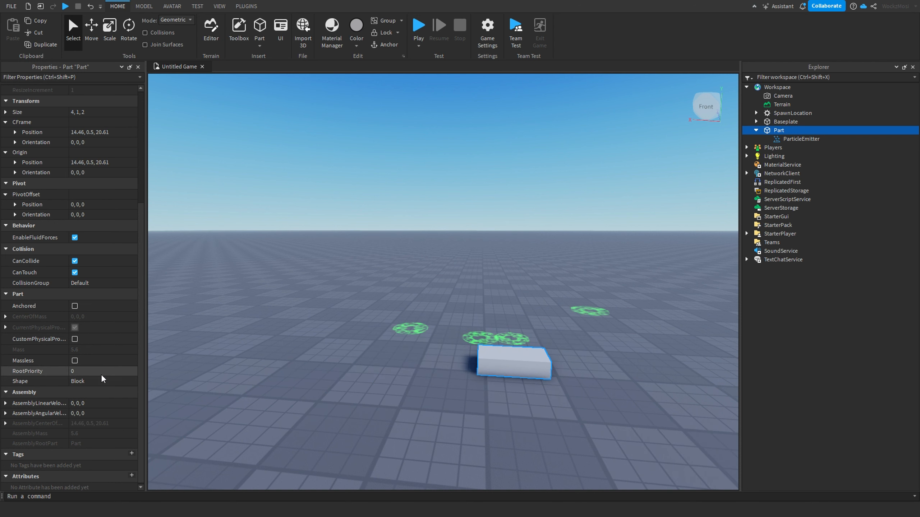
pyautogui.click(784, 140)
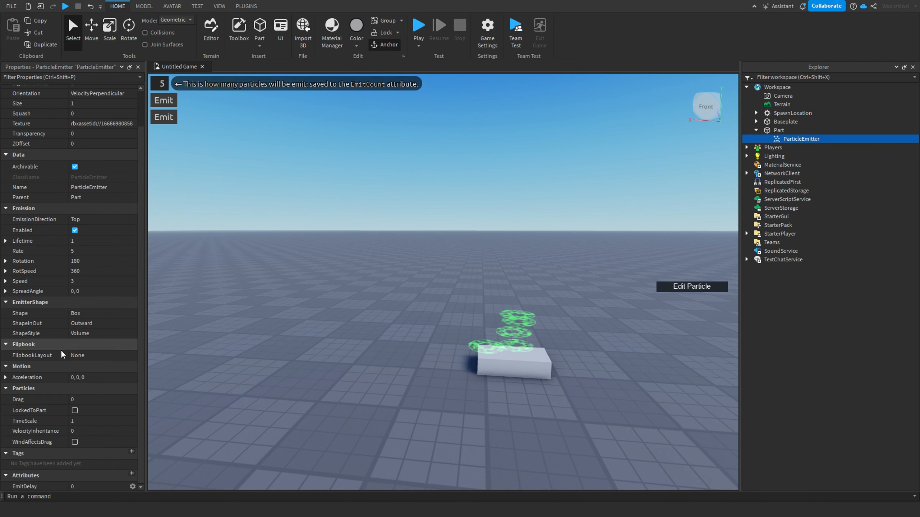
# Step: Move the part slightly across the baseplate again, reselect the ParticleEmitter and turn LockedToPart off
pyautogui.click(75, 410)
pyautogui.moveTo(485, 373); pyautogui.dragTo(500, 388)
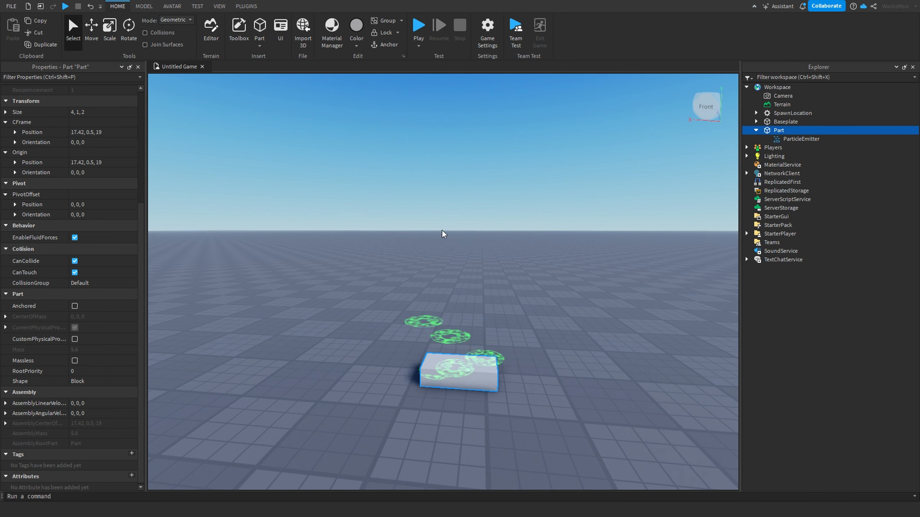
pyautogui.click(811, 139)
pyautogui.click(75, 409)
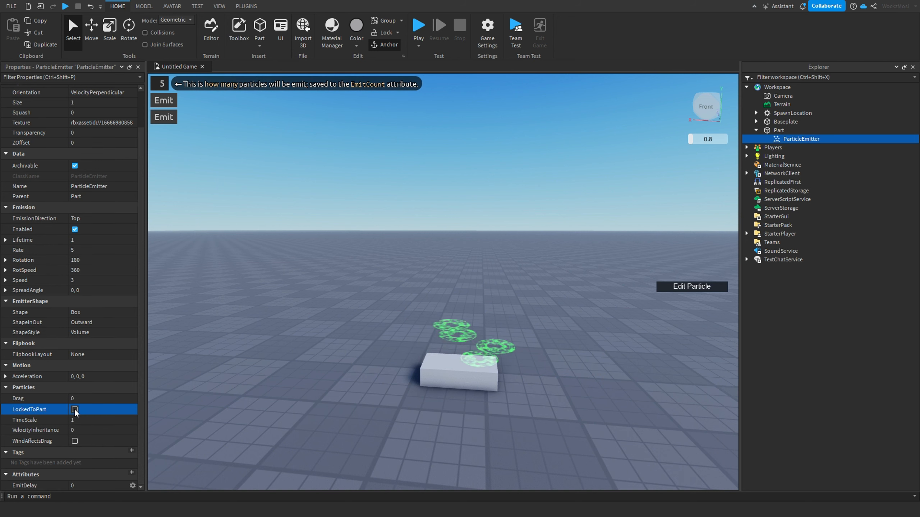
# Step: Try a particle TimeScale of 0.1, then reset it to 1
pyautogui.click(94, 420)
pyautogui.click(132, 420)
pyautogui.moveTo(133, 420); pyautogui.dragTo(106, 420)
pyautogui.scroll(2, 507, 266)
pyautogui.moveTo(507, 266); pyautogui.dragTo(507, 266, button='right')
pyautogui.scroll(3, 507, 266)
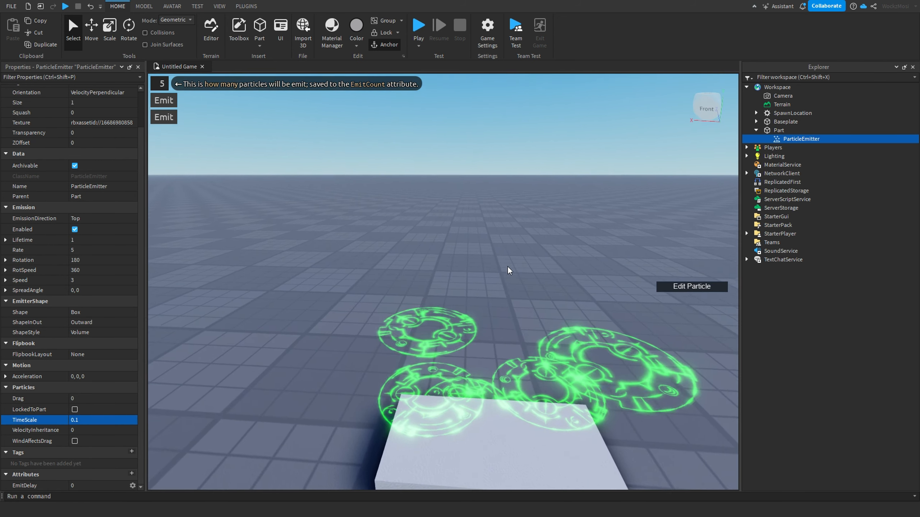
pyautogui.click(106, 422)
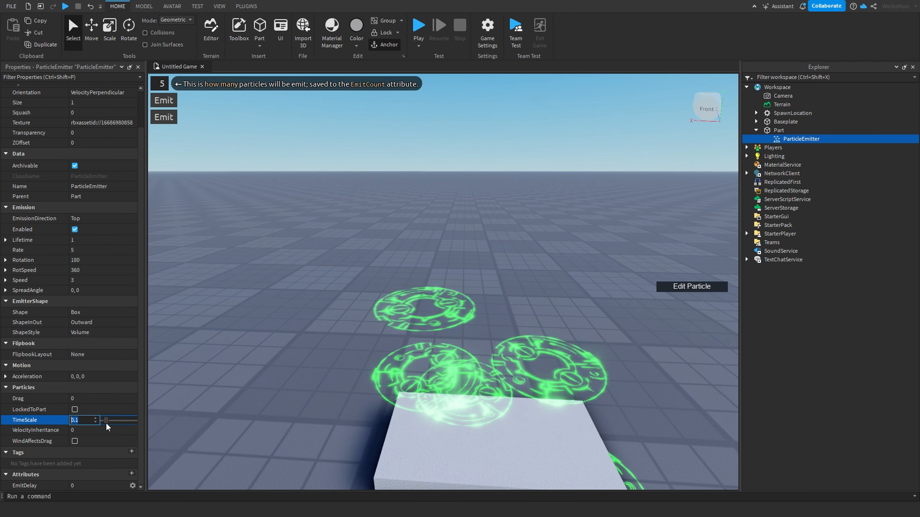
pyautogui.moveTo(106, 423); pyautogui.dragTo(138, 420)
pyautogui.scroll(-4, 400, 348)
pyautogui.moveTo(400, 348); pyautogui.dragTo(401, 348, button='right')
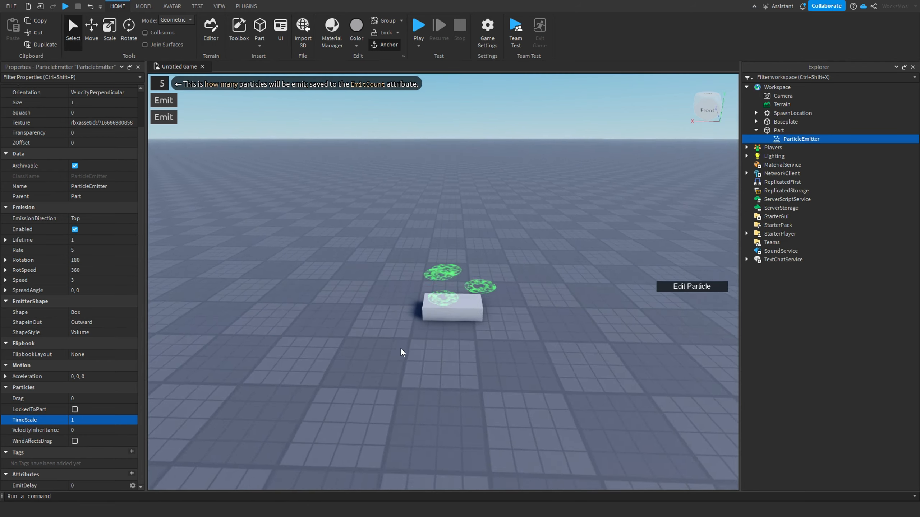
pyautogui.scroll(2, 400, 348)
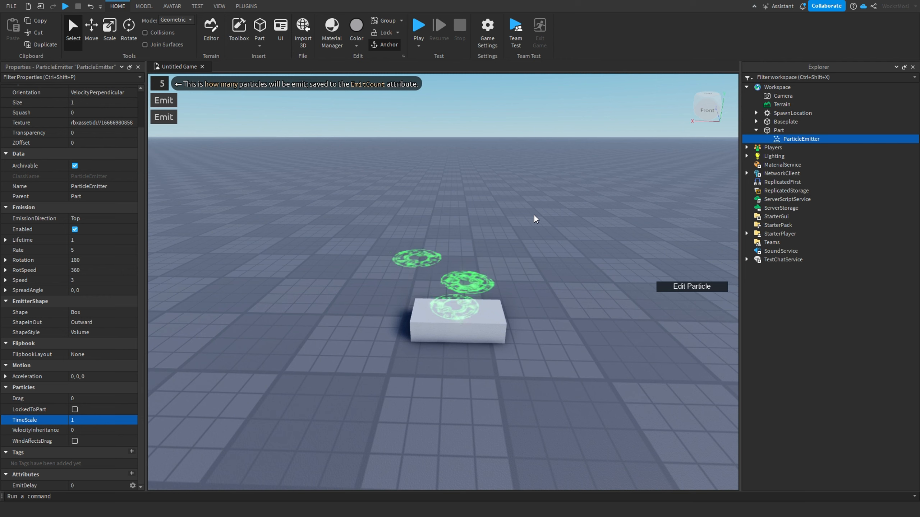
pyautogui.hotkey('alt', 'z')
pyautogui.click(492, 186)
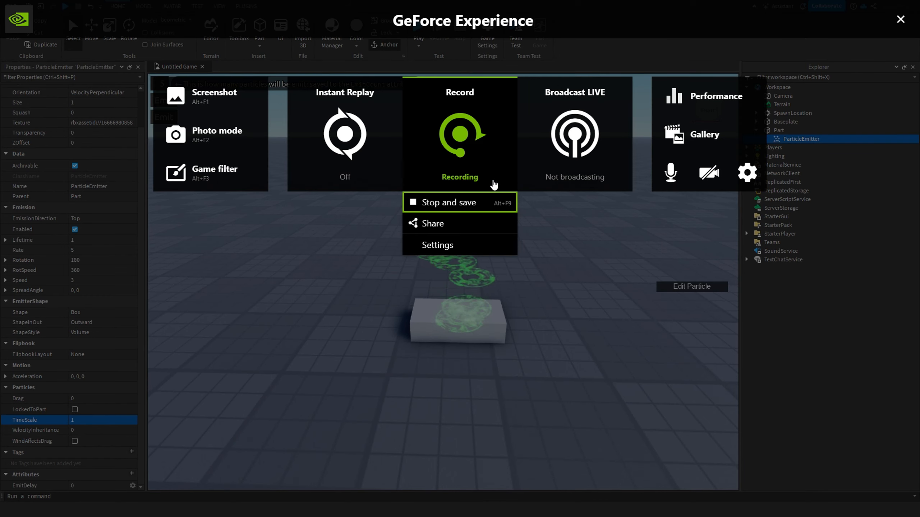
pyautogui.click(481, 203)
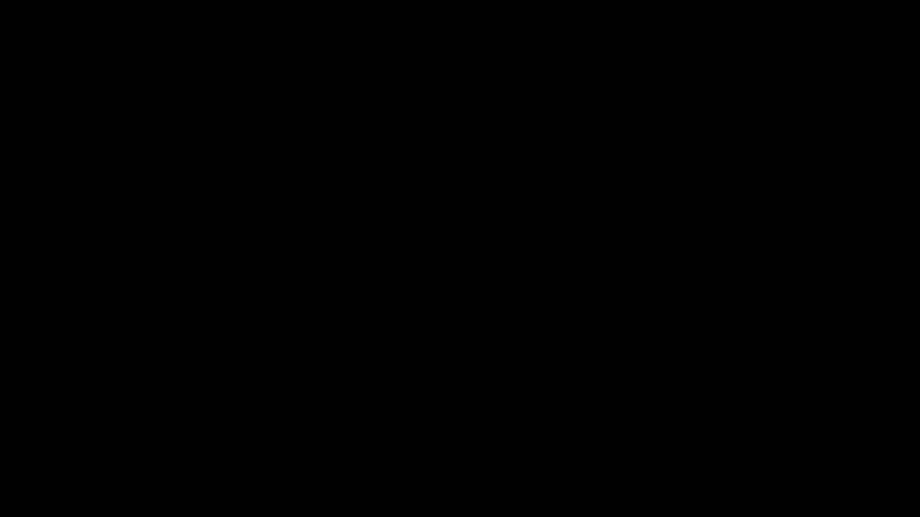